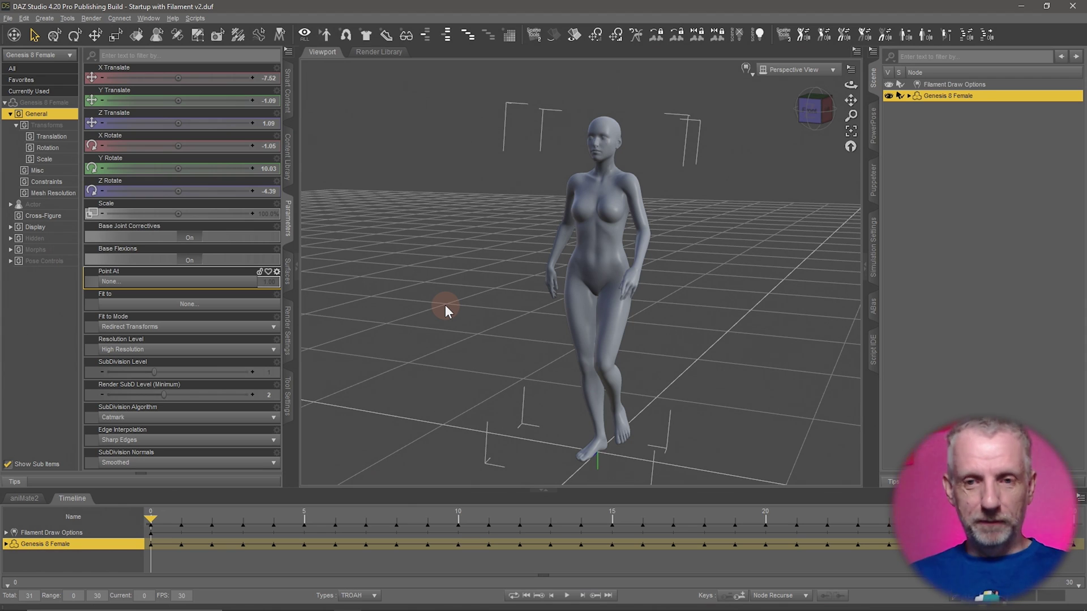
# Step: Play the walk animation, stop it, and zoom the camera in close on the figure's front
pyautogui.click(567, 596)
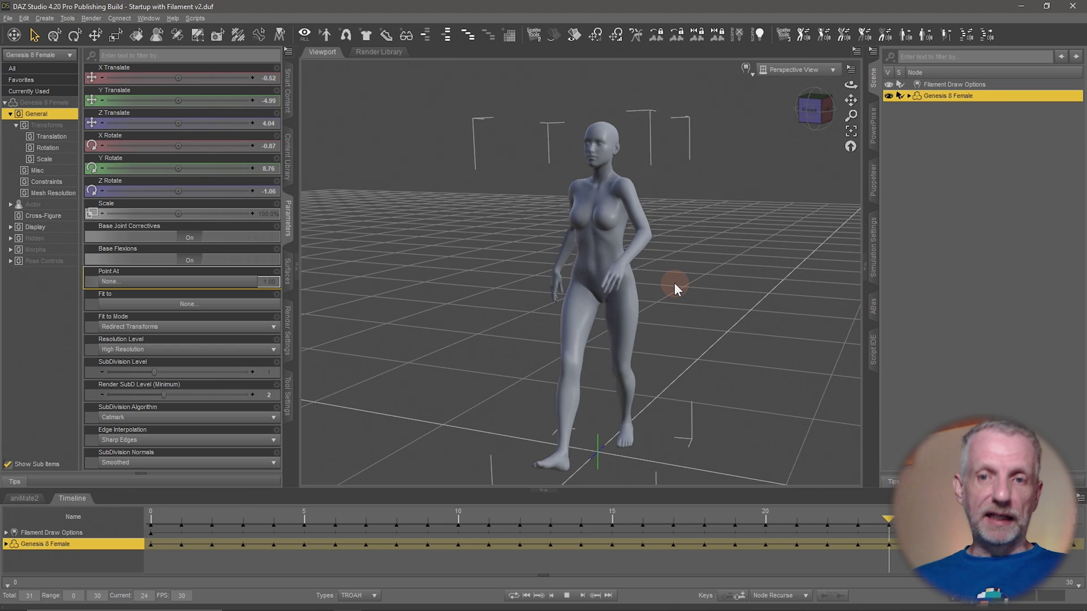
pyautogui.keyDown('alt'); pyautogui.moveTo(674, 283); pyautogui.dragTo(675, 283); pyautogui.keyUp('alt')
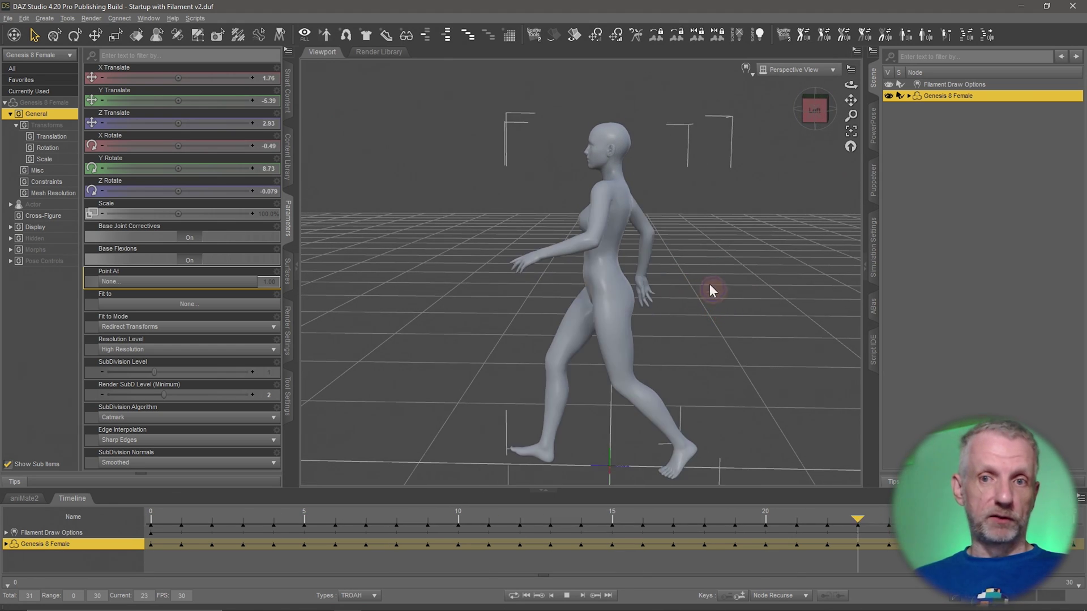
pyautogui.click(567, 596)
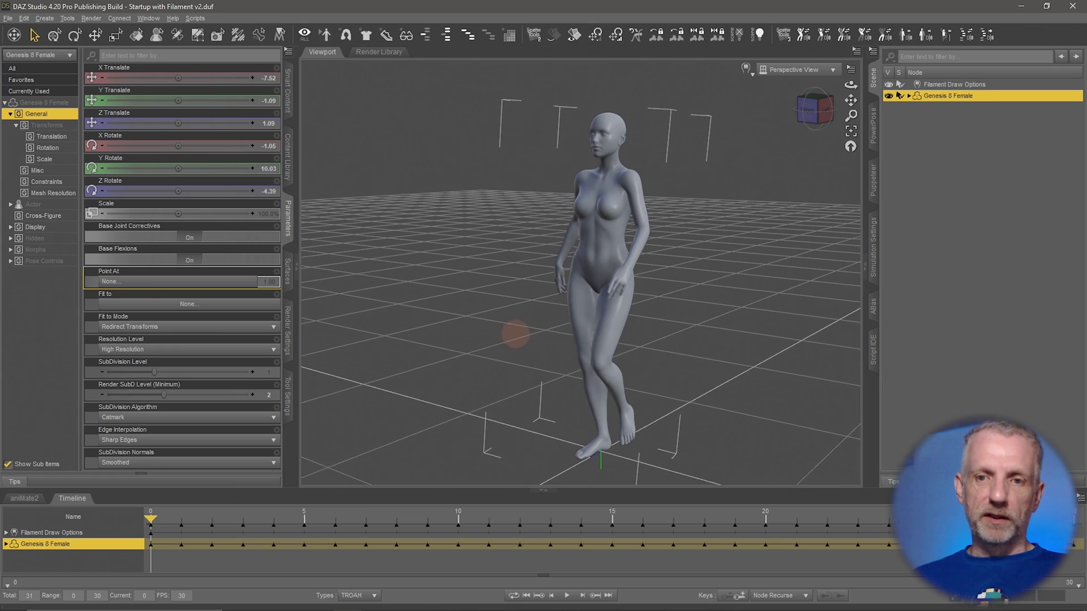
pyautogui.scroll(5, 504, 333)
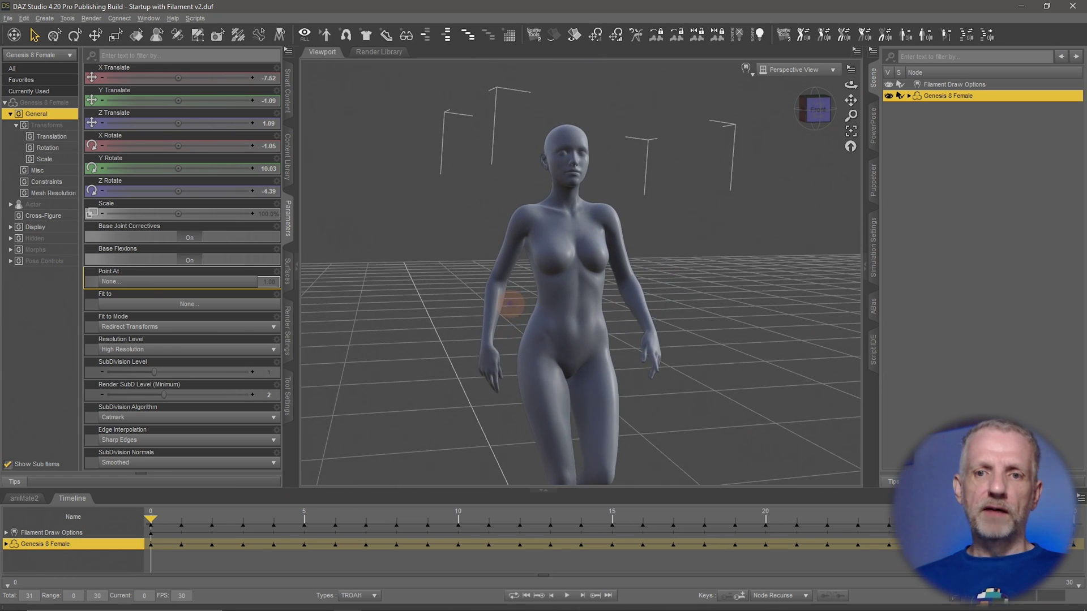
pyautogui.scroll(3, 510, 303)
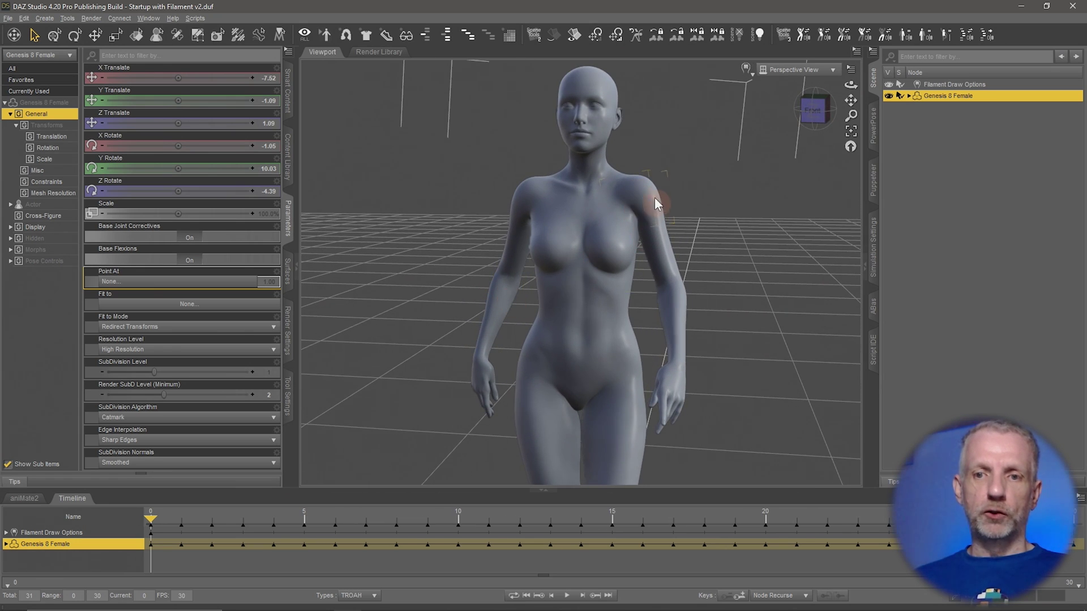
pyautogui.keyDown('alt'); pyautogui.moveTo(617, 313); pyautogui.dragTo(583, 369); pyautogui.keyUp('alt')
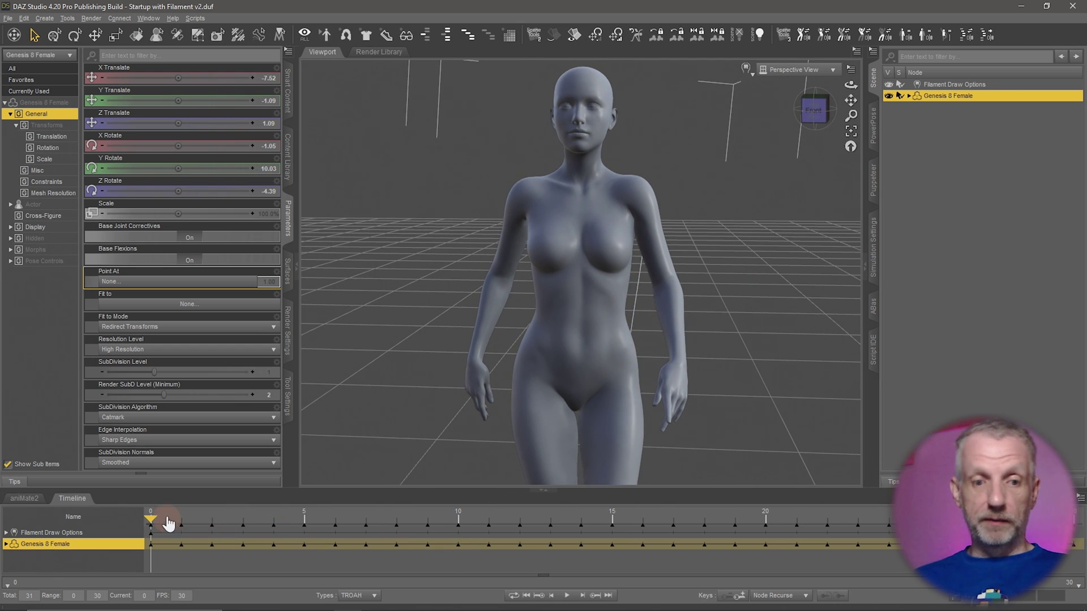
# Step: At frame 0, select the Left Shoulder Bend and filter Parameters to its rotation settings
pyautogui.moveTo(151, 516); pyautogui.dragTo(304, 516)
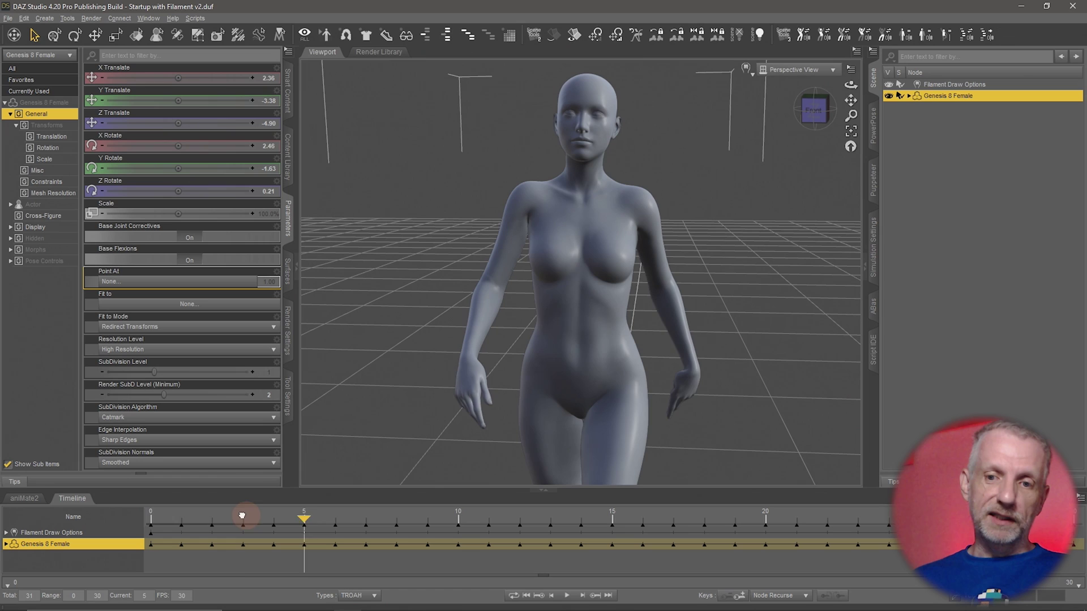
pyautogui.click(150, 517)
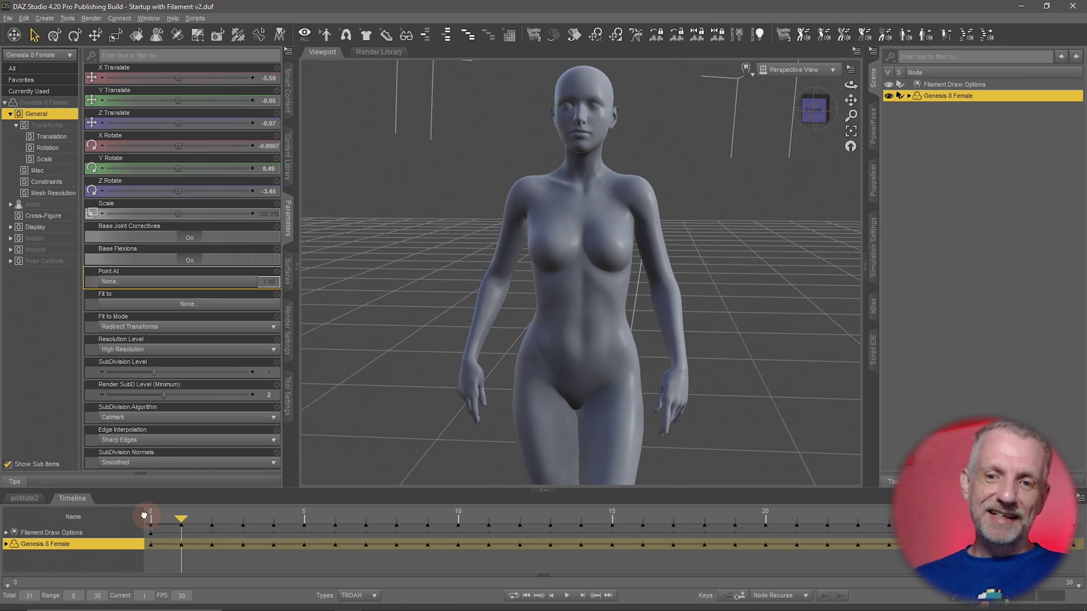
pyautogui.click(653, 235)
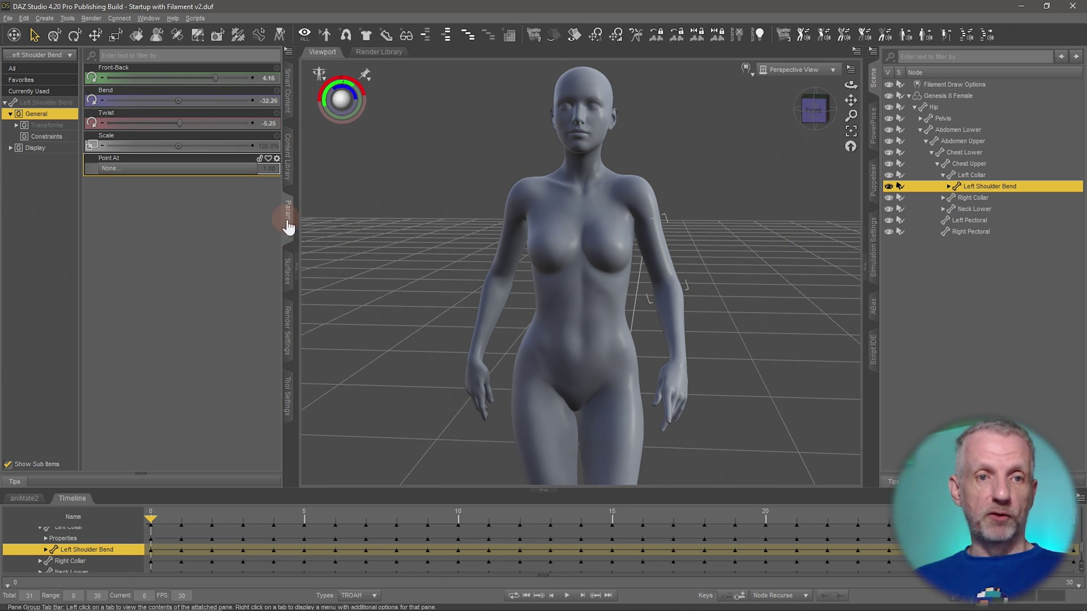
pyautogui.doubleClick(47, 125)
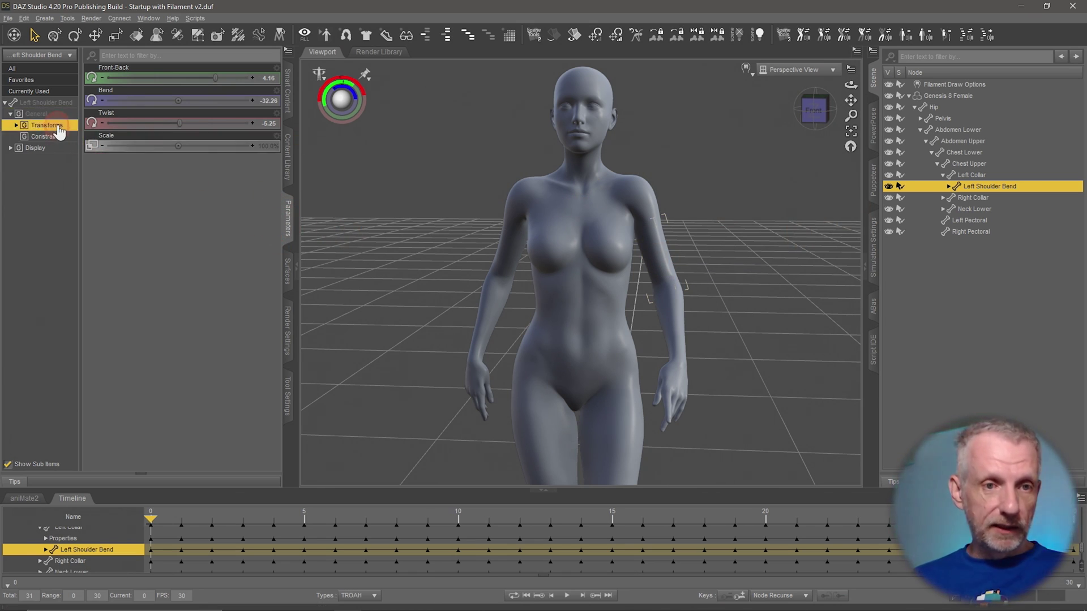
pyautogui.click(48, 136)
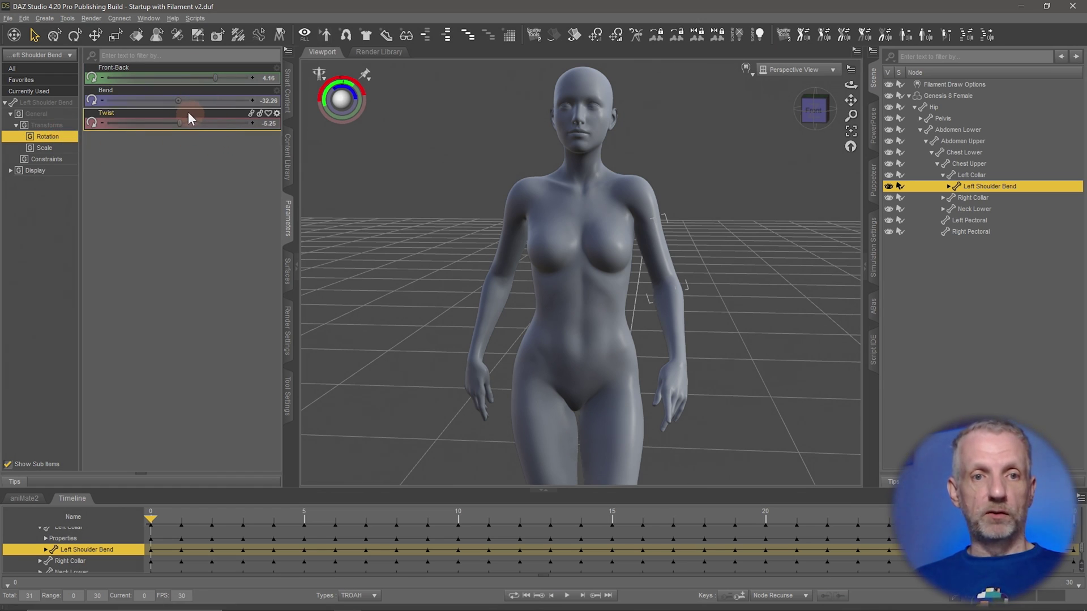
# Step: Test the Bend and Twist sliders, undoing each change, then step to frame 1
pyautogui.moveTo(179, 101); pyautogui.dragTo(201, 88)
pyautogui.hotkey('ctrl', 'z')
pyautogui.hotkey('ctrl', 'z')
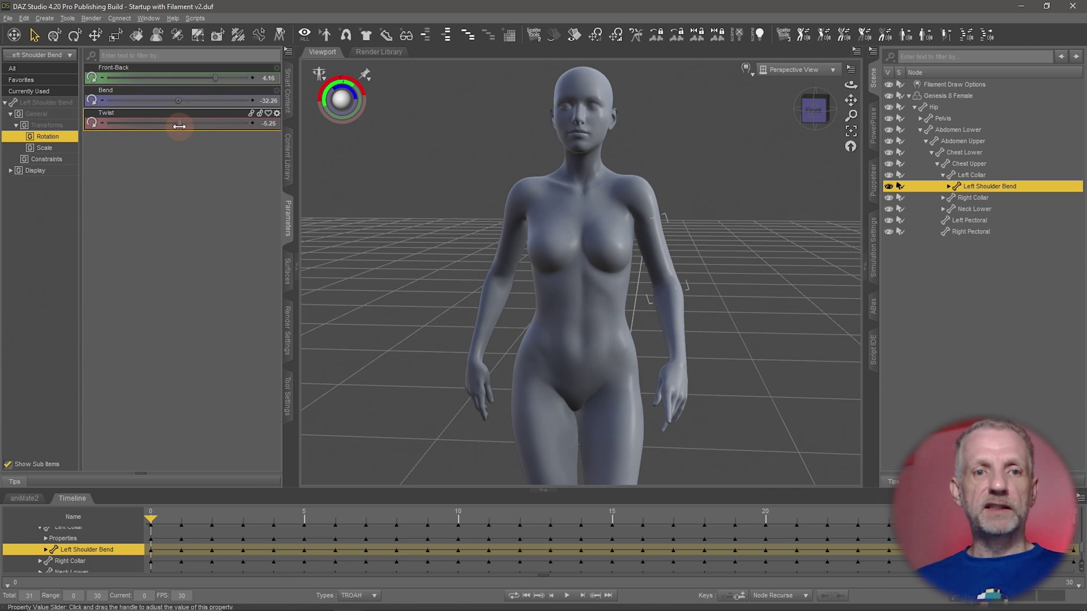
pyautogui.moveTo(182, 123); pyautogui.dragTo(179, 101)
pyautogui.hotkey('ctrl', 'z')
pyautogui.moveTo(180, 102)
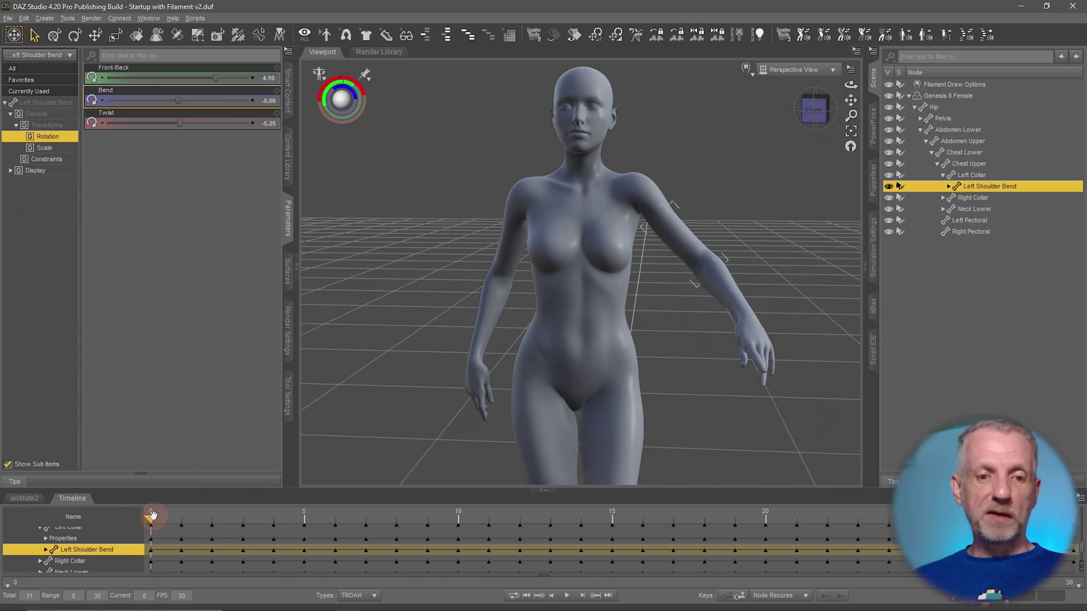
pyautogui.moveTo(164, 518); pyautogui.dragTo(131, 528)
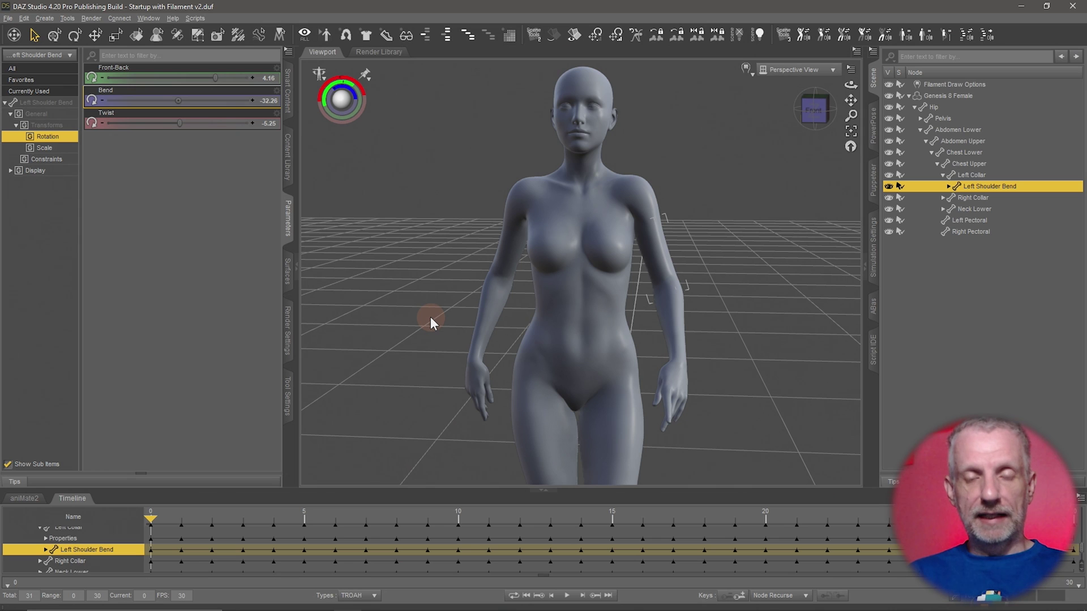
# Step: Orbit to a three-quarter view and make the Timeline taller to list the bone tracks
pyautogui.keyDown('alt'); pyautogui.moveTo(633, 284); pyautogui.dragTo(599, 296); pyautogui.keyUp('alt')
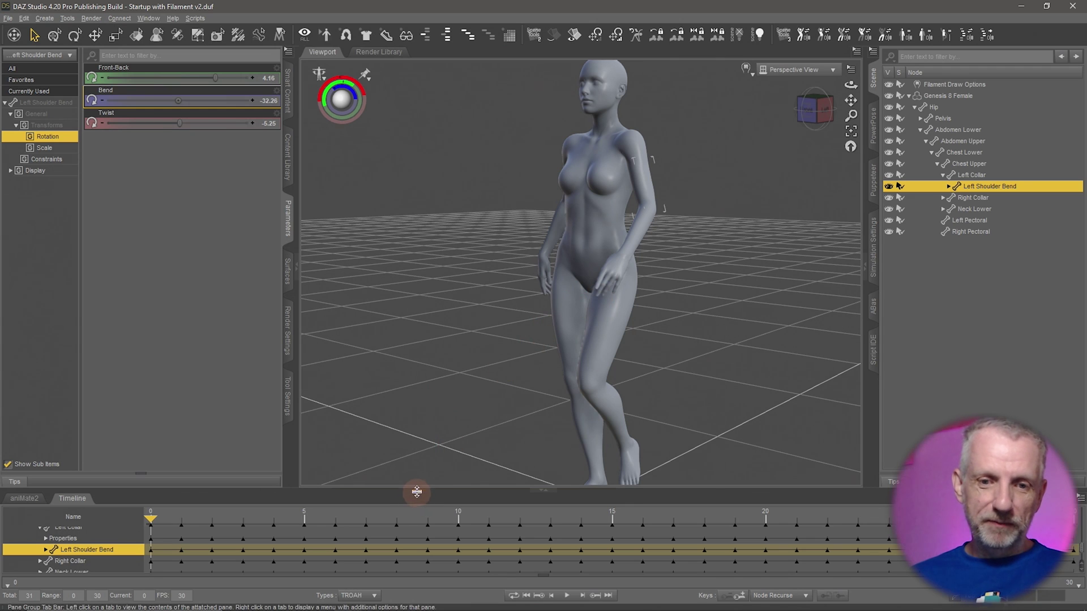
pyautogui.moveTo(412, 490); pyautogui.dragTo(416, 269)
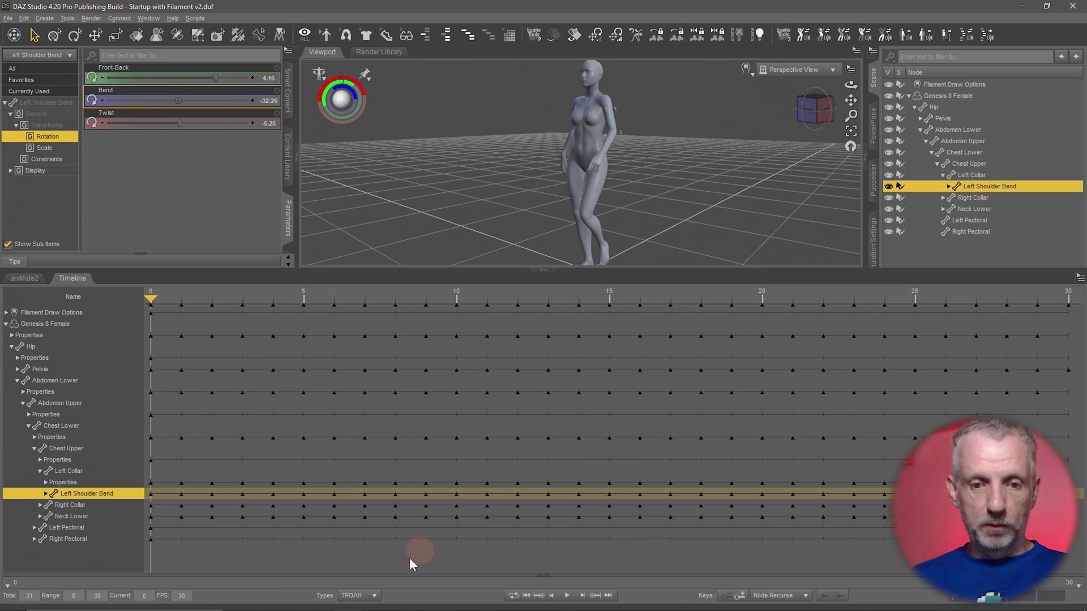
# Step: Uncheck Other, Alias, Hidden and Translation in the Timeline Types filter, leaving only Rotation
pyautogui.click(375, 597)
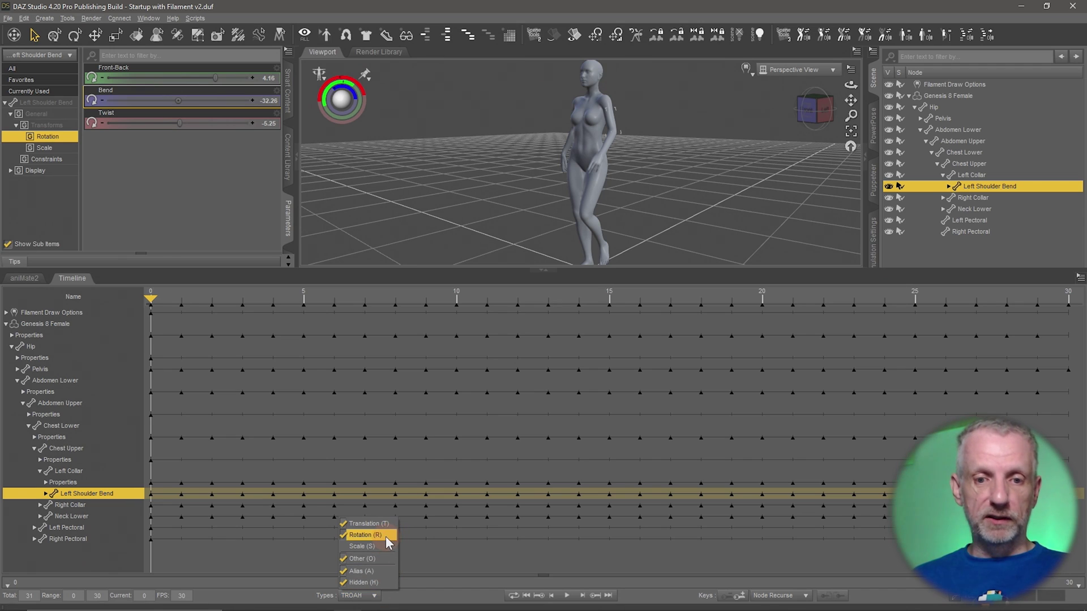
pyautogui.click(383, 560)
pyautogui.click(382, 570)
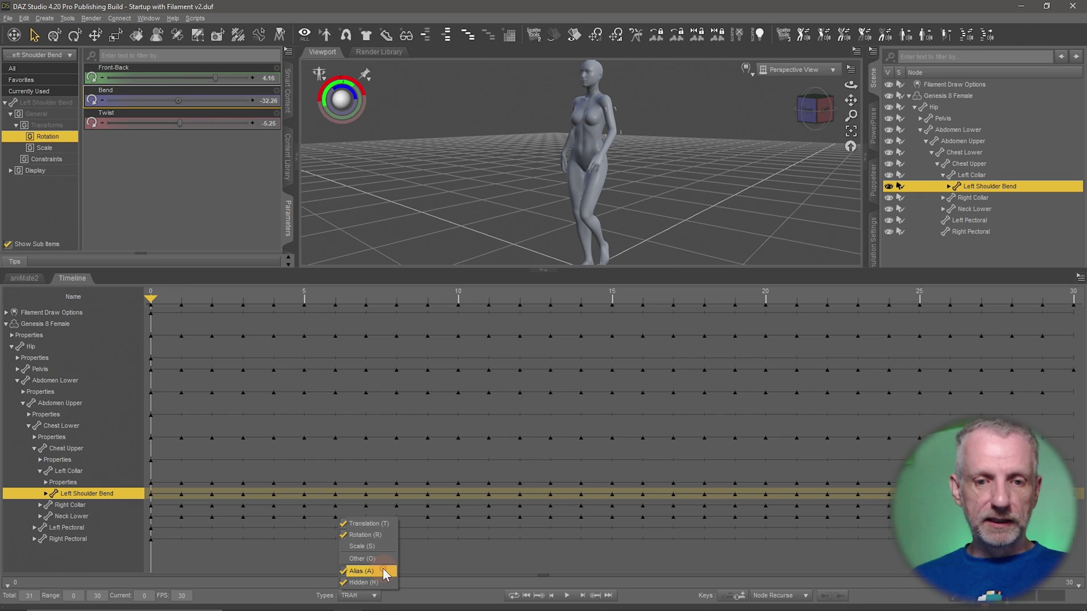
pyautogui.click(388, 583)
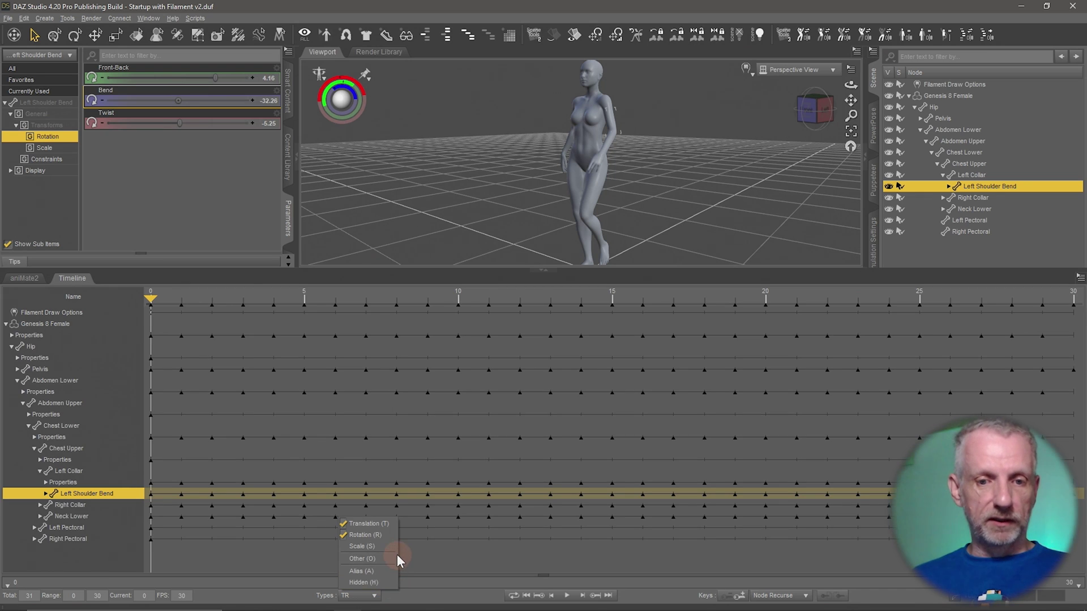
pyautogui.click(387, 525)
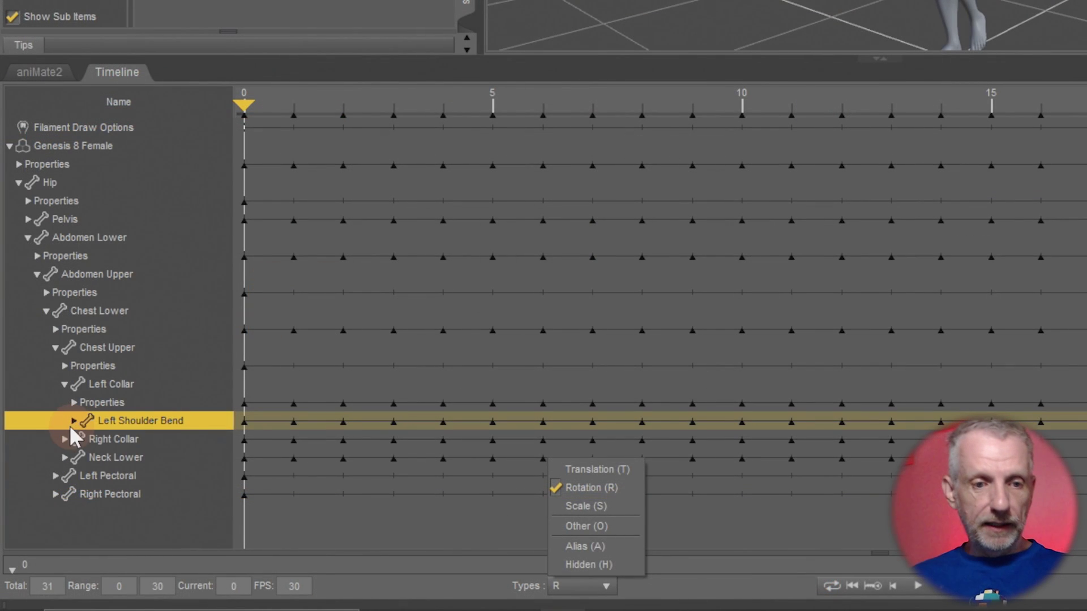
# Step: Expand Left Shoulder Bend's Properties in the Timeline and select its Bend rotation track
pyautogui.click(74, 421)
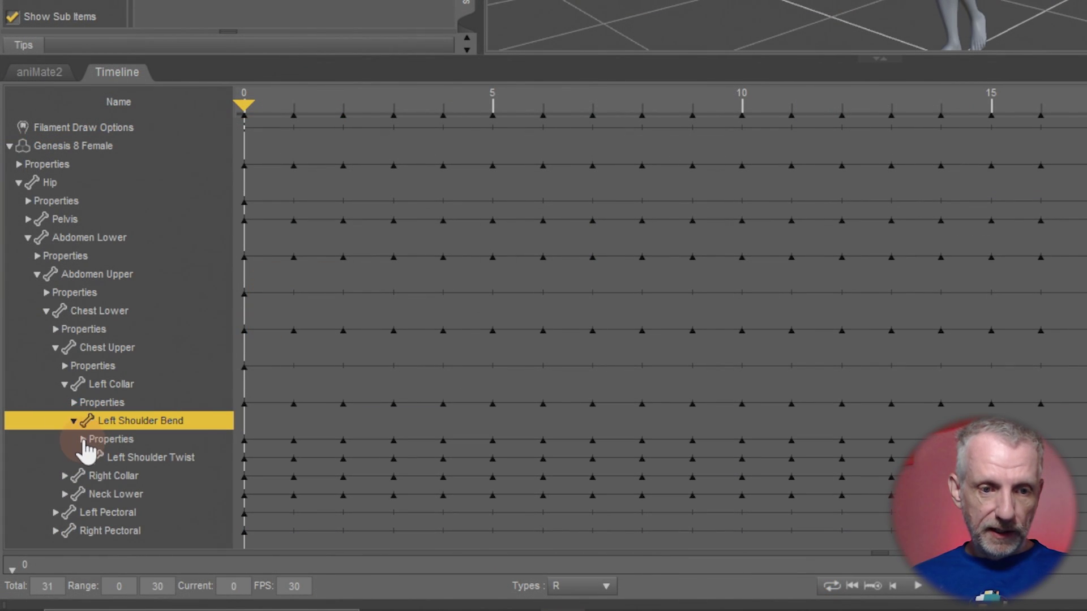
pyautogui.click(83, 441)
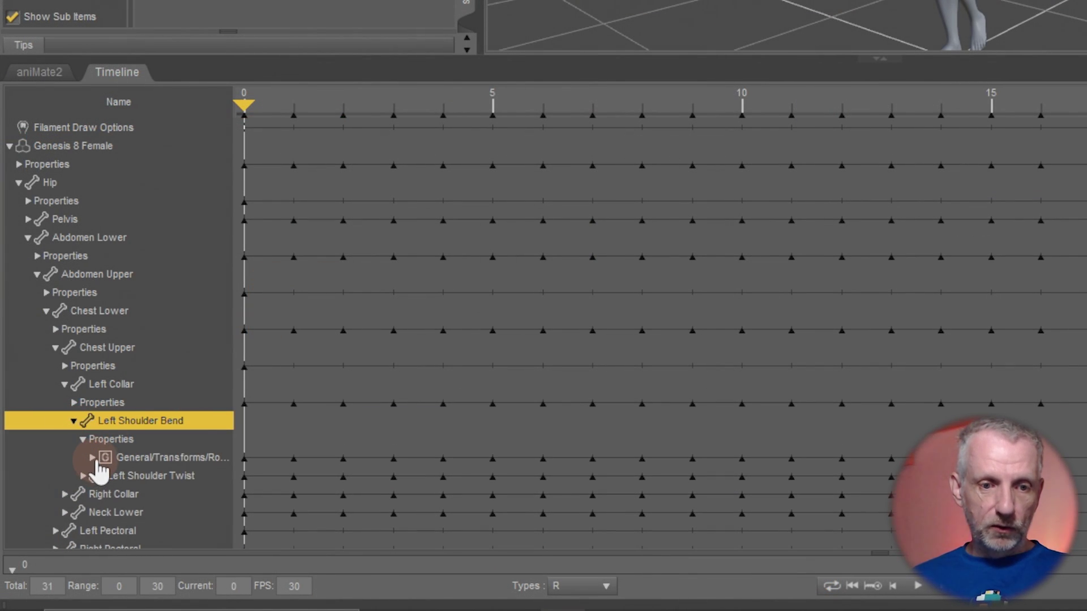
pyautogui.click(92, 457)
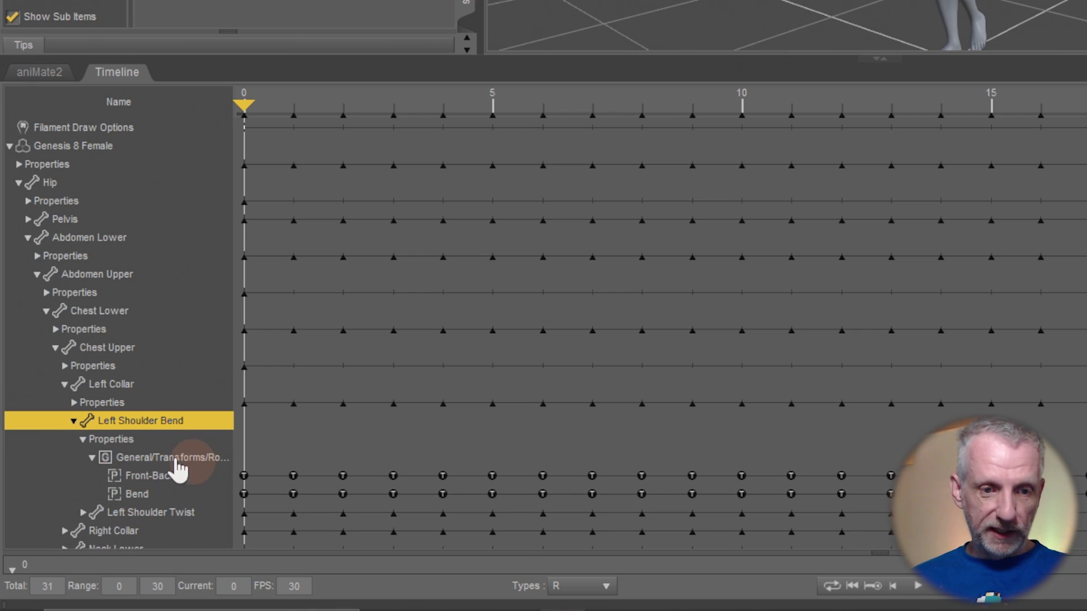
pyautogui.scroll(-1, 170, 448)
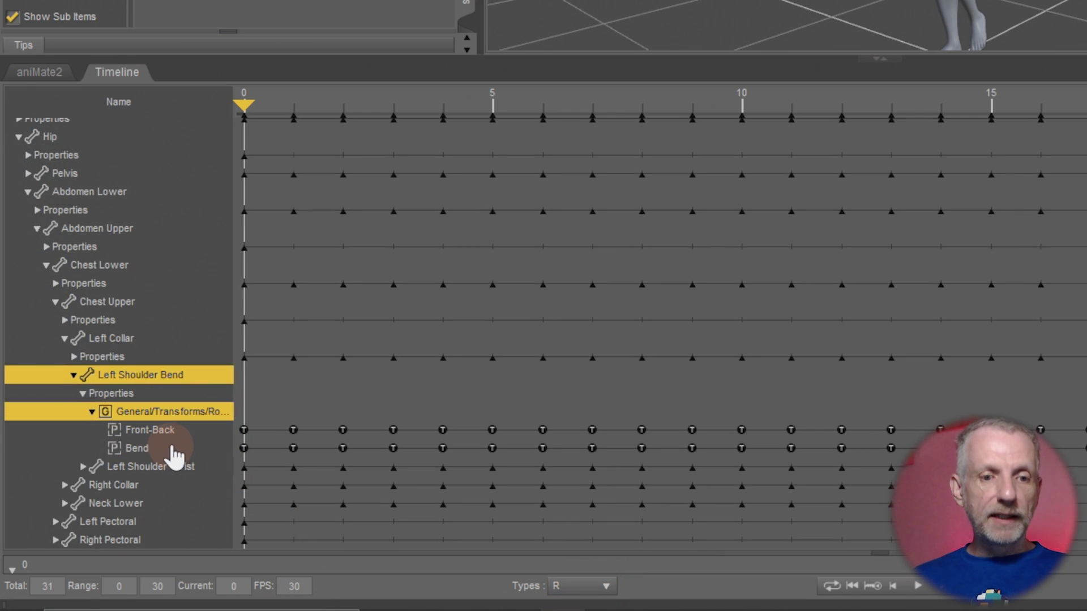
pyautogui.click(175, 450)
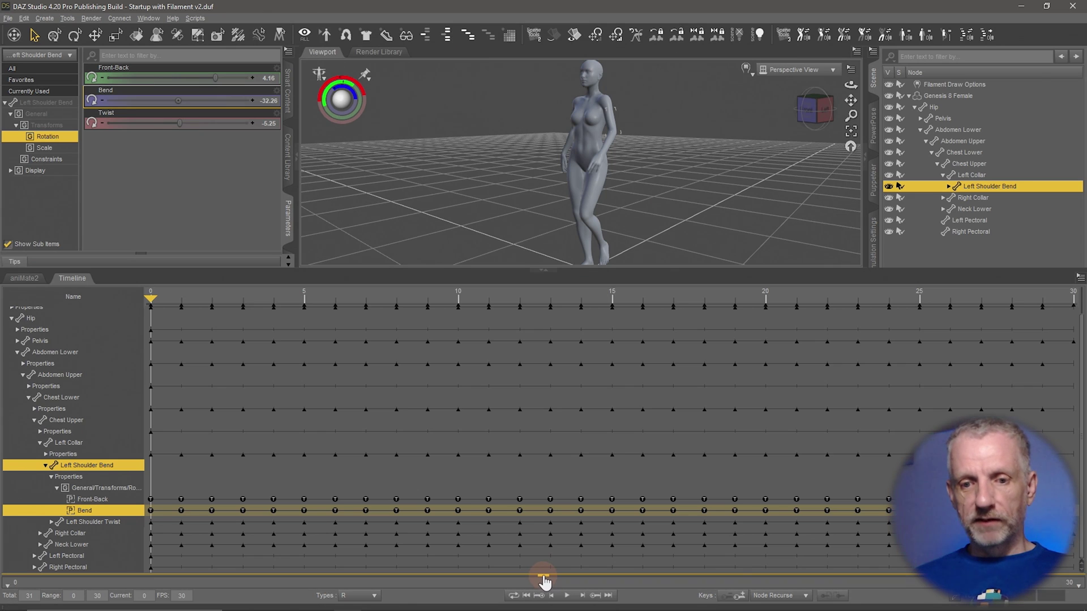
# Step: Toggle the Bend curve graph open and closed, ending closed, then shrink the timeline below the viewport
pyautogui.click(543, 575)
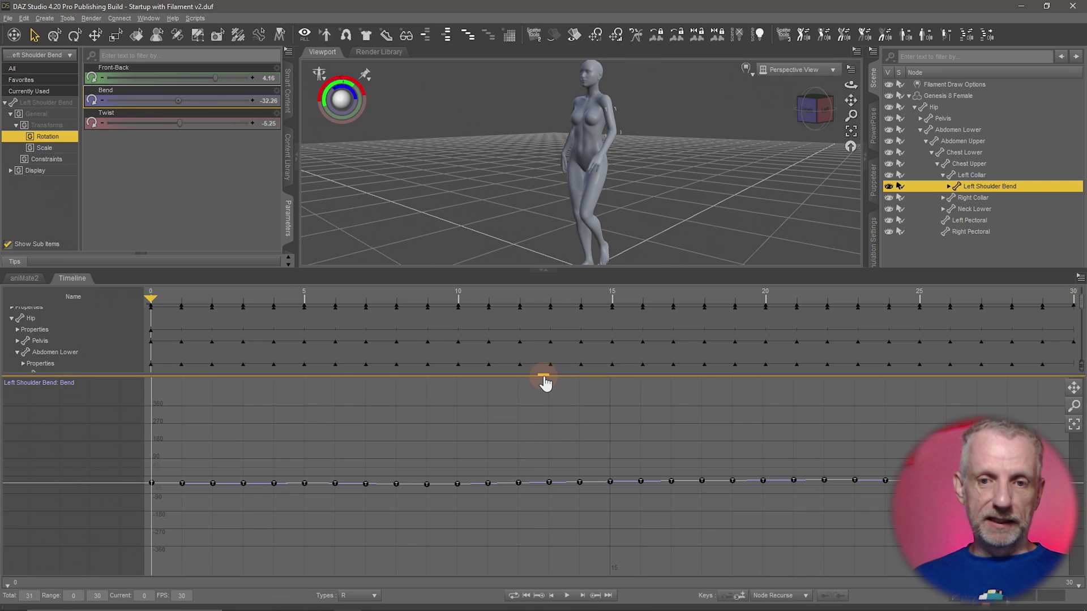
pyautogui.moveTo(544, 376); pyautogui.dragTo(528, 439)
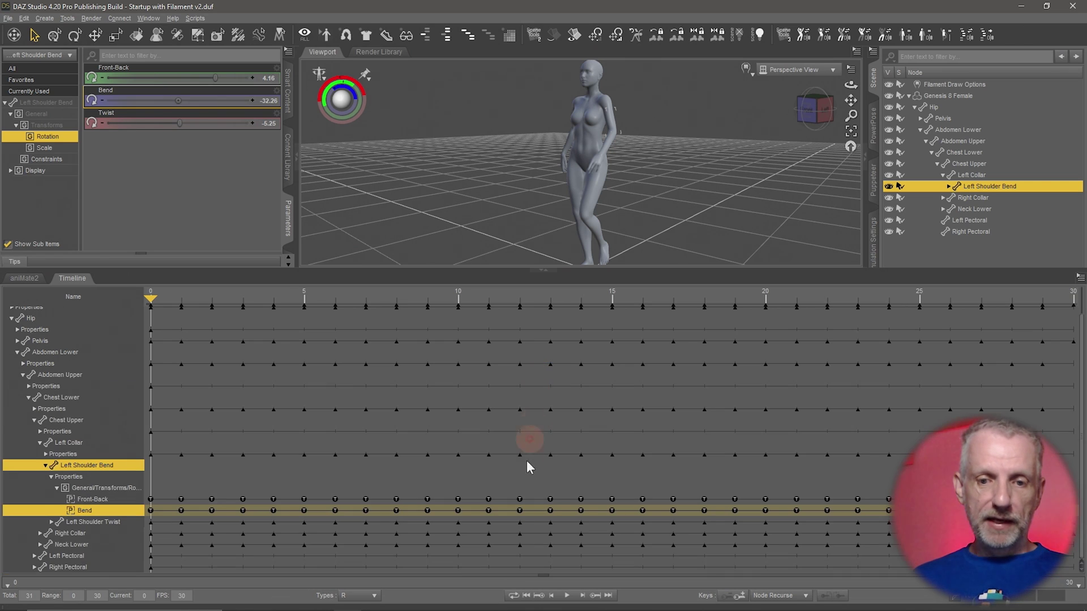
pyautogui.click(544, 573)
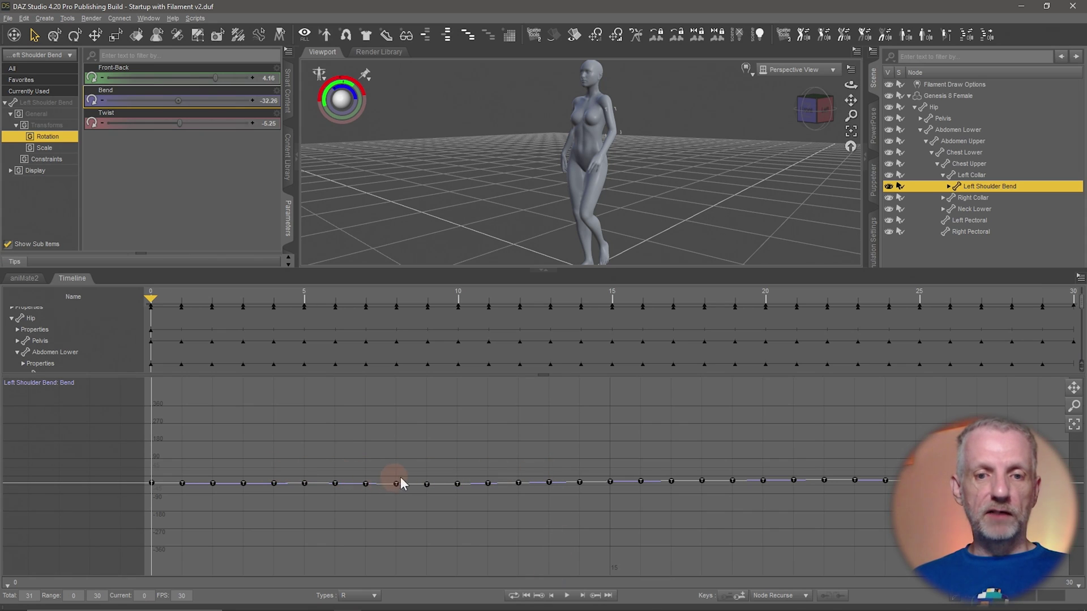
pyautogui.click(545, 376)
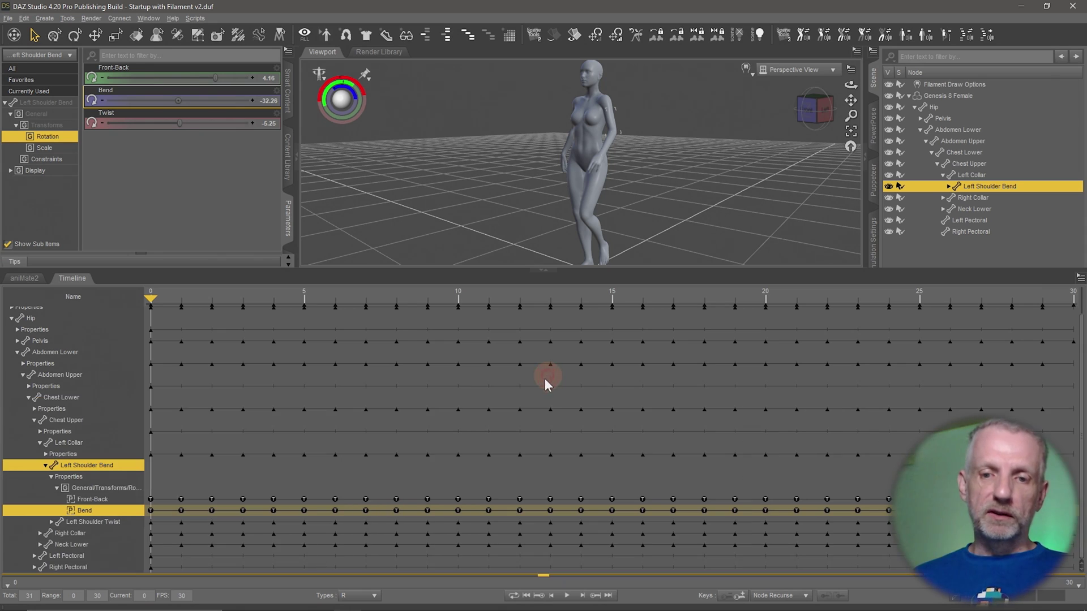
pyautogui.click(543, 574)
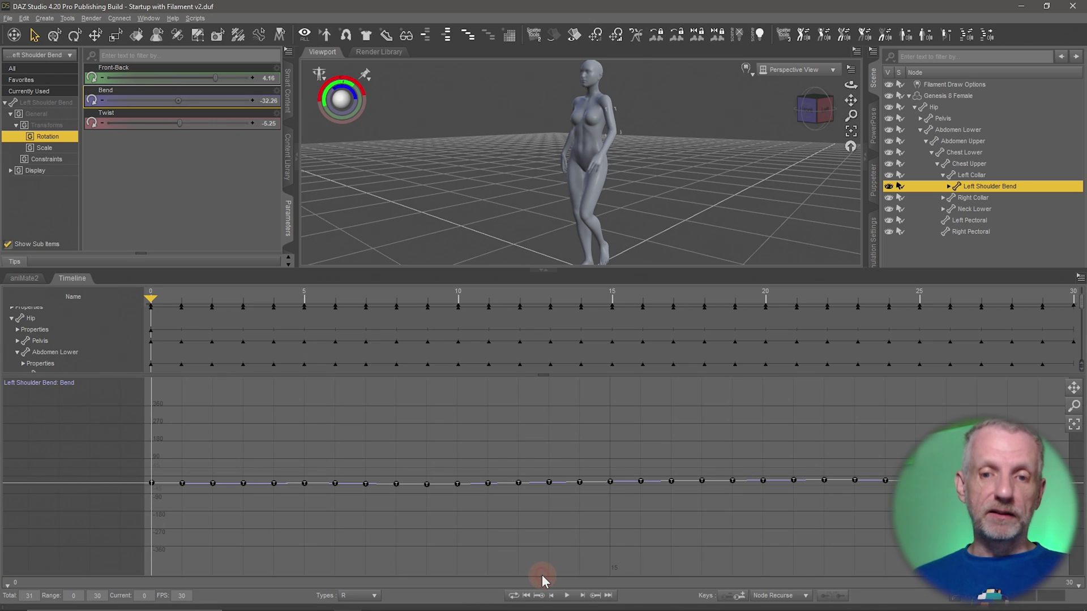
pyautogui.click(548, 378)
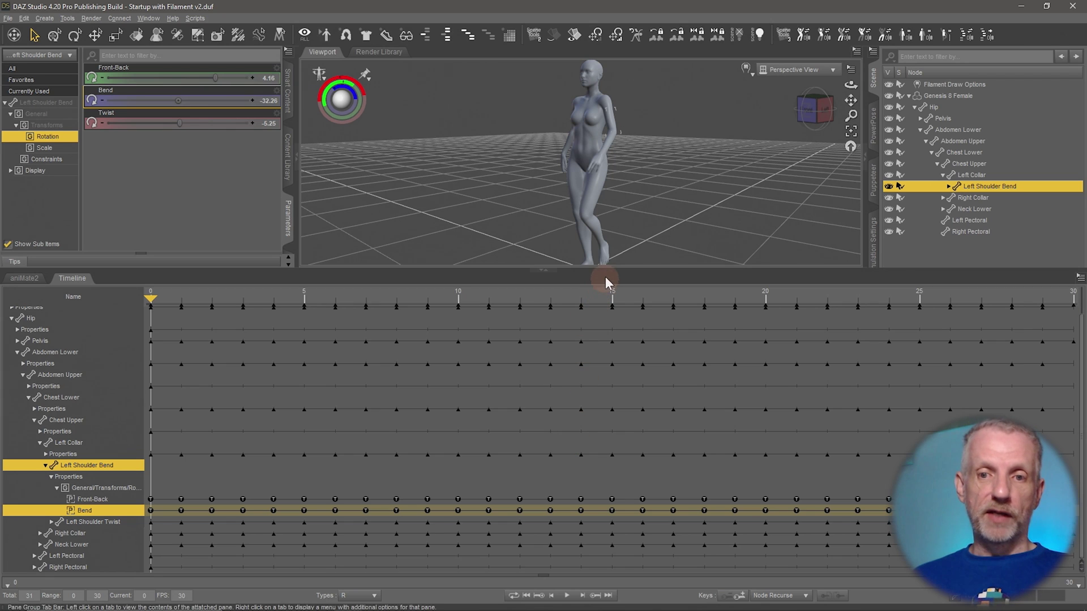
pyautogui.moveTo(612, 270); pyautogui.dragTo(613, 398)
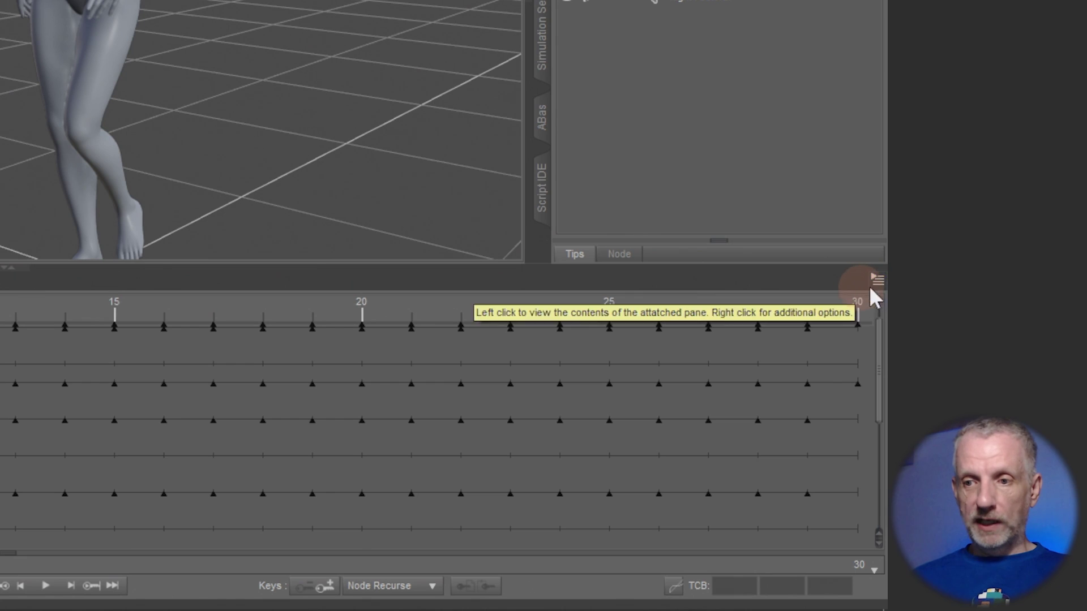
pyautogui.click(877, 280)
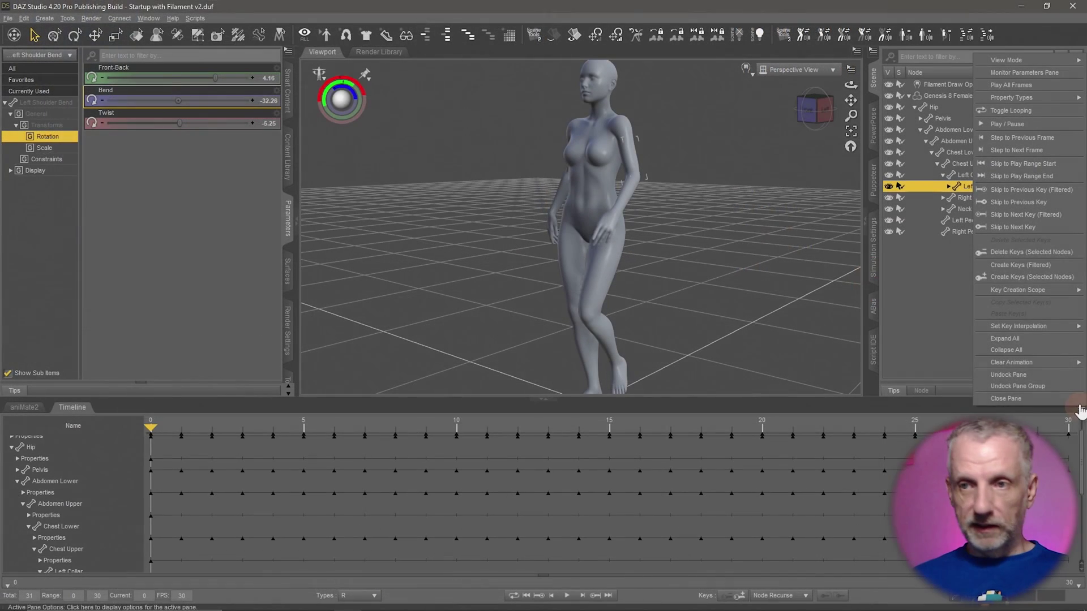
pyautogui.moveTo(1049, 63)
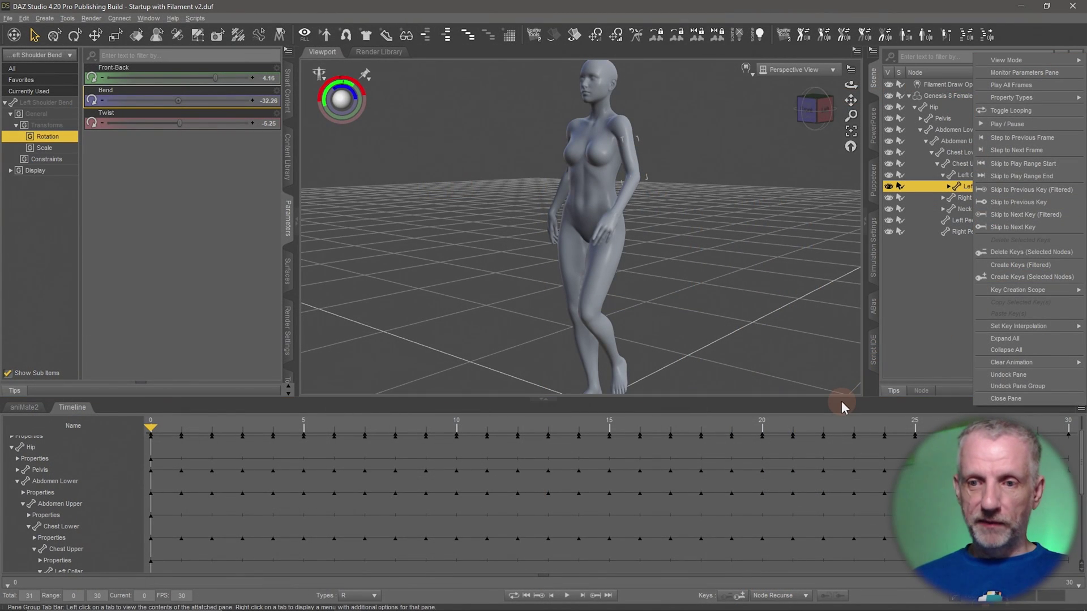
# Step: Select the Bend track, open its curve graph, and enlarge the timeline over the viewport
pyautogui.click(838, 406)
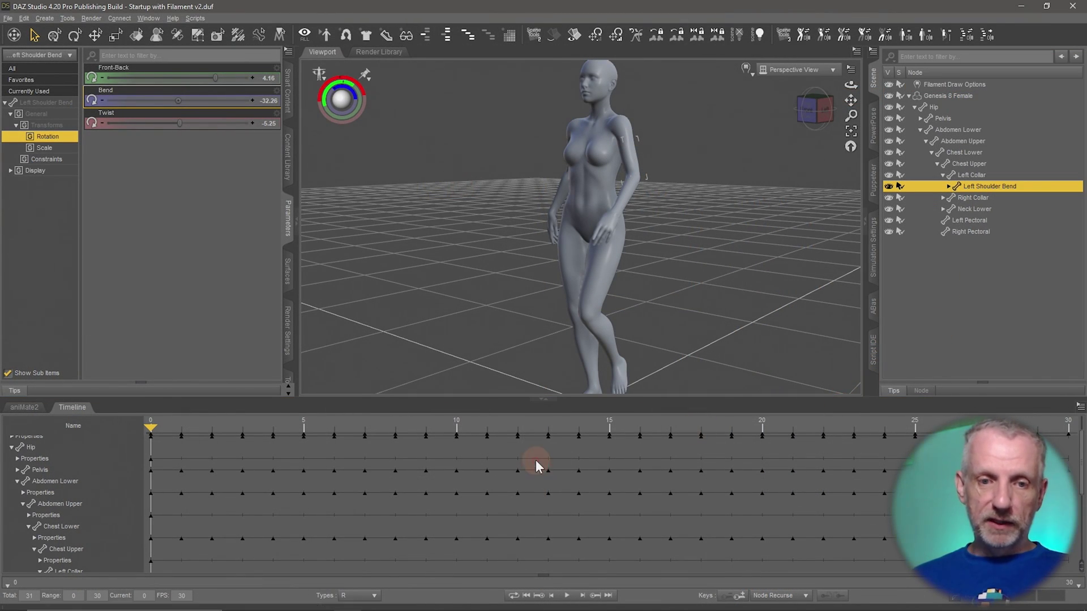
pyautogui.click(293, 484)
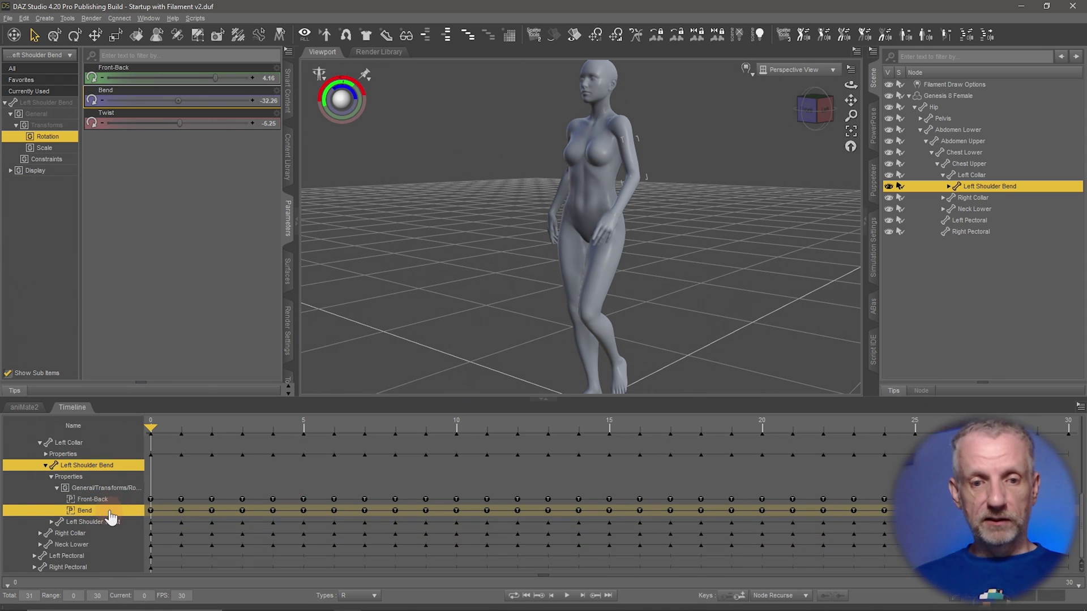
pyautogui.click(543, 577)
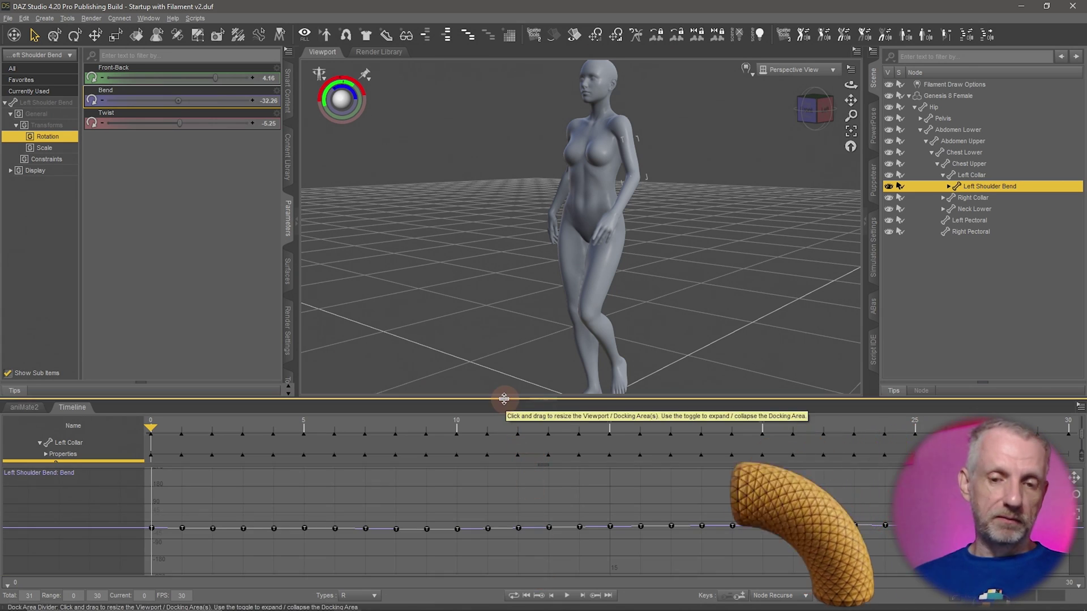
pyautogui.moveTo(504, 399); pyautogui.dragTo(503, 306)
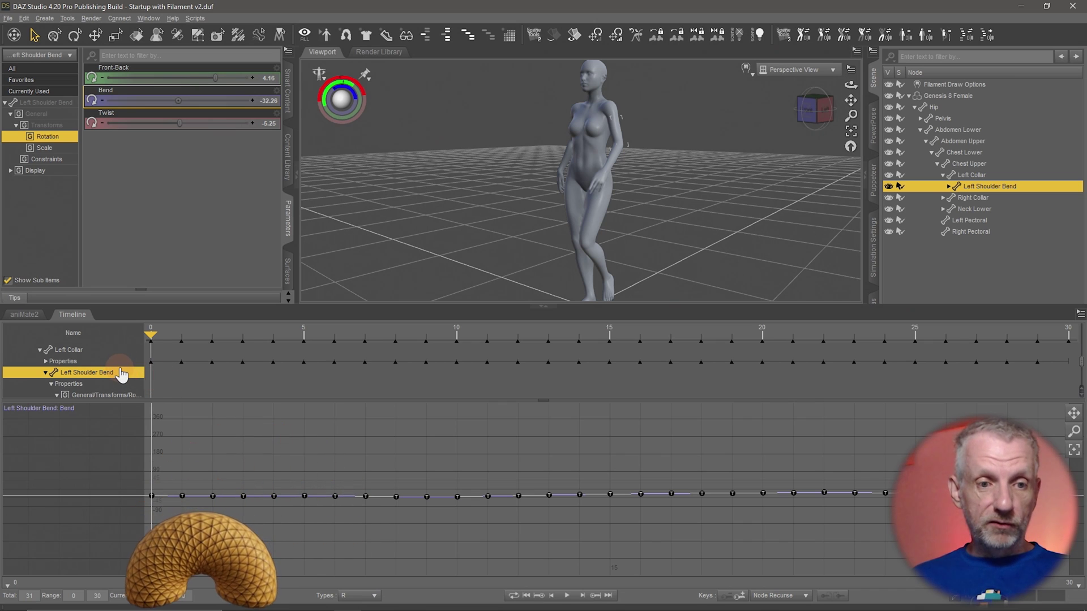
# Step: Switch the curve graph to the Left Shoulder Bend Front-Back track
pyautogui.scroll(-1, 122, 372)
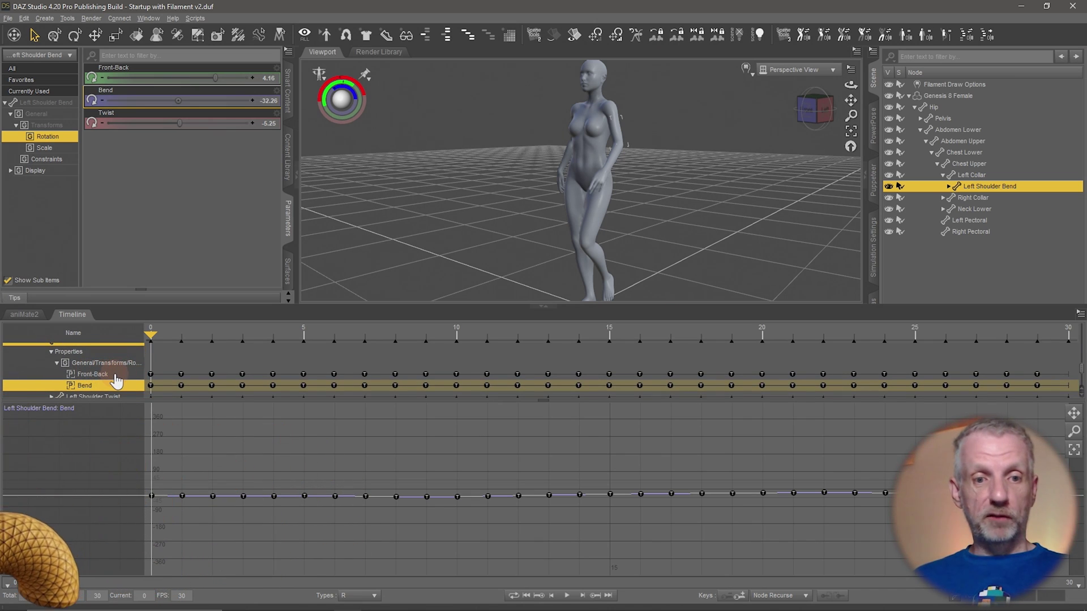
pyautogui.click(116, 375)
pyautogui.click(125, 386)
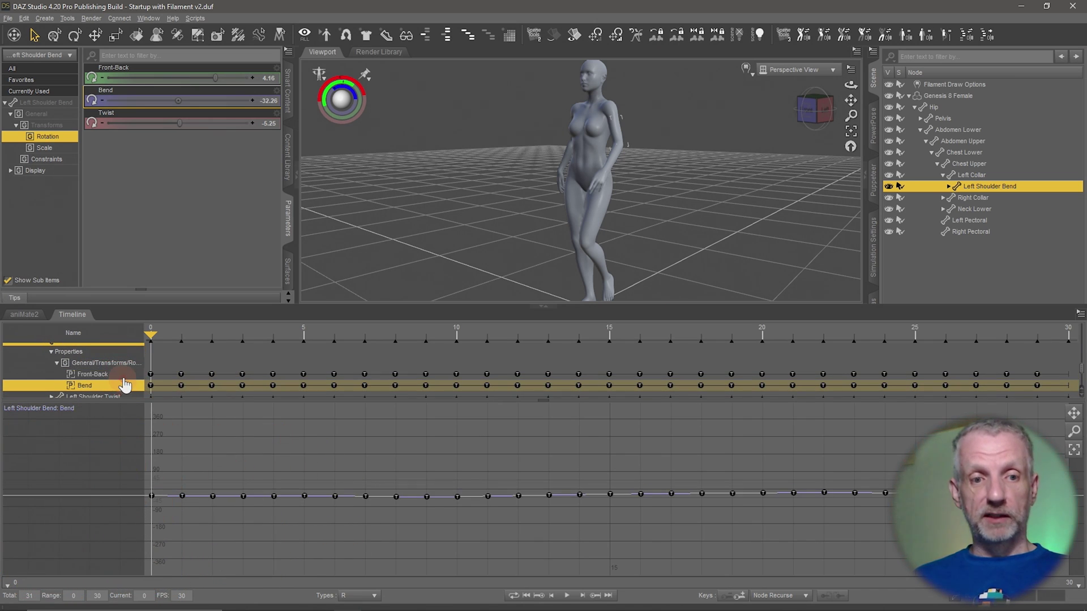
pyautogui.click(126, 375)
# Step: Zoom the graph vertically to reveal the Front-Back curve's waves through frame 29
pyautogui.scroll(-1, 134, 376)
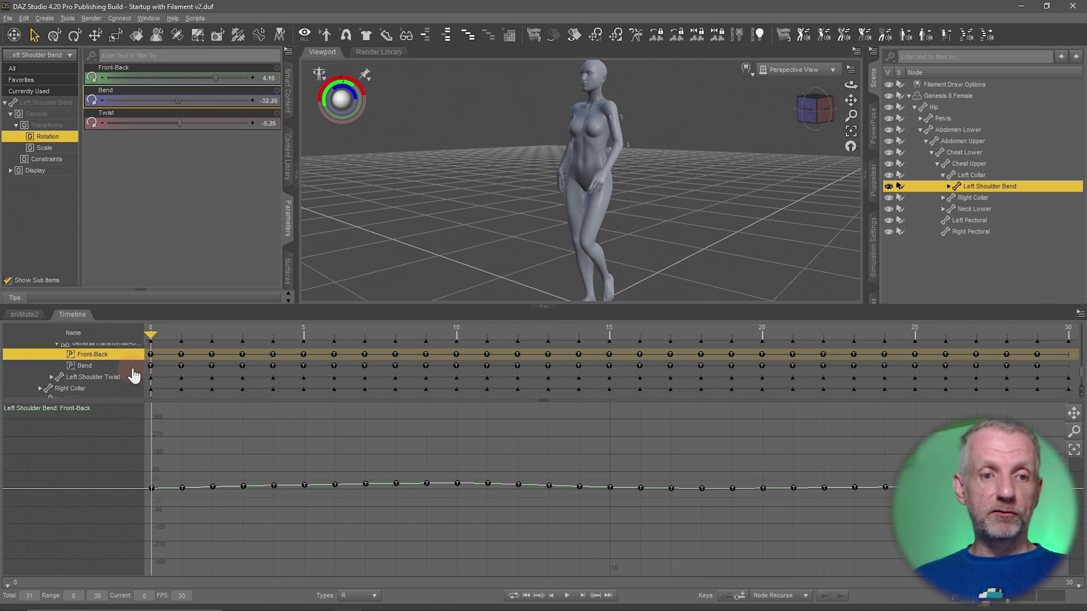
pyautogui.scroll(1, 134, 376)
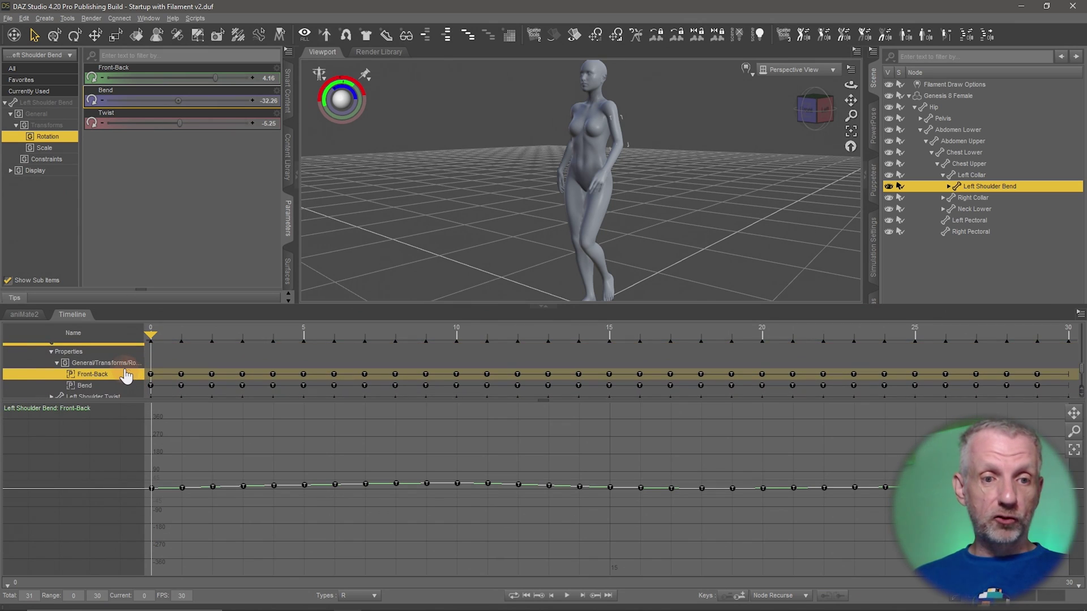
pyautogui.scroll(5, 442, 488)
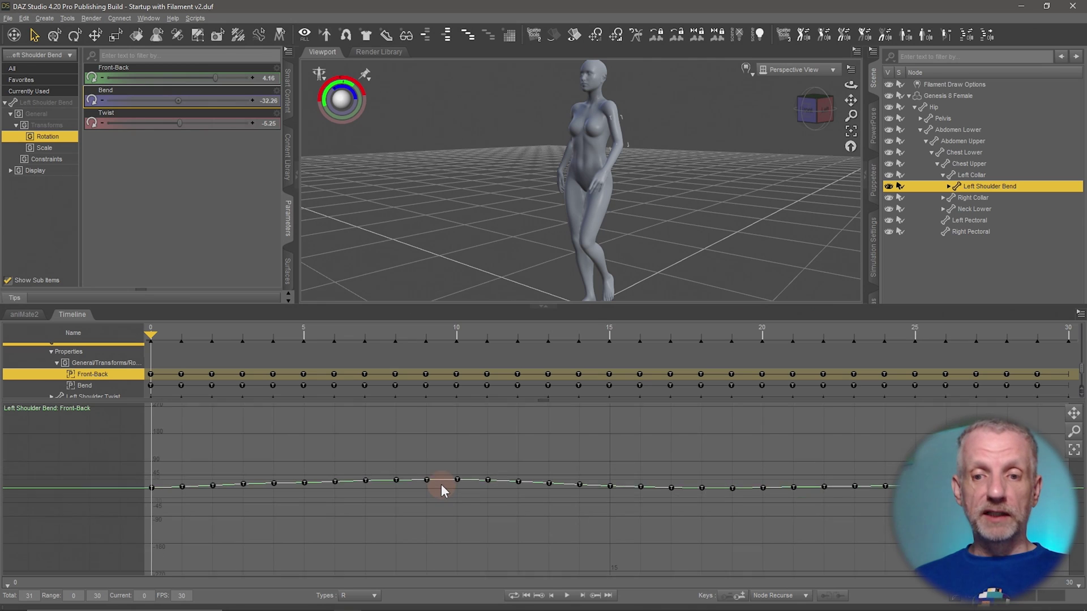
pyautogui.scroll(3, 442, 488)
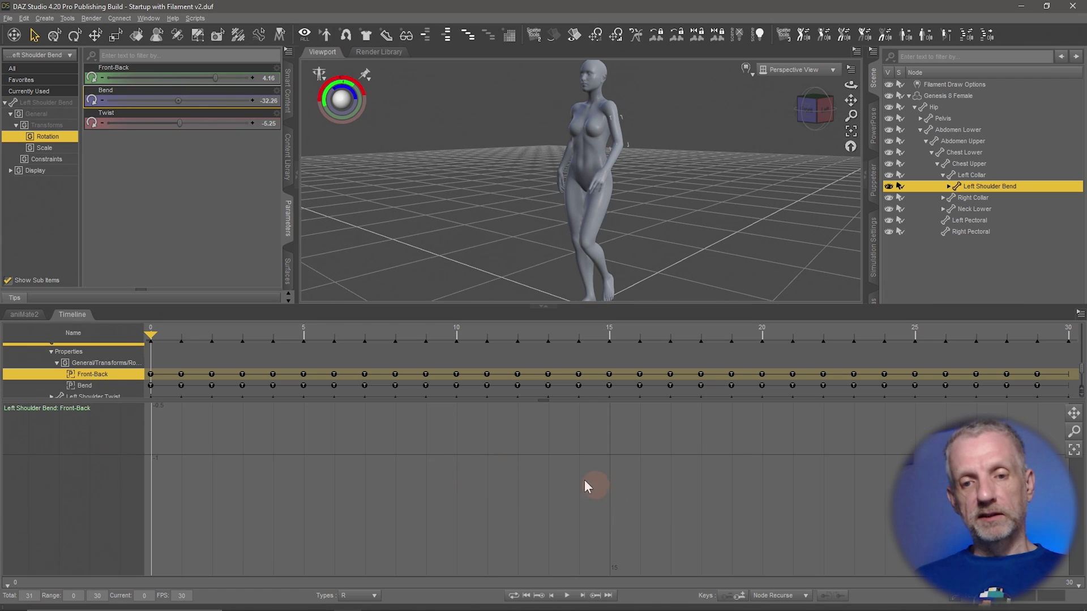
pyautogui.scroll(-3, 508, 492)
pyautogui.scroll(-3, 507, 493)
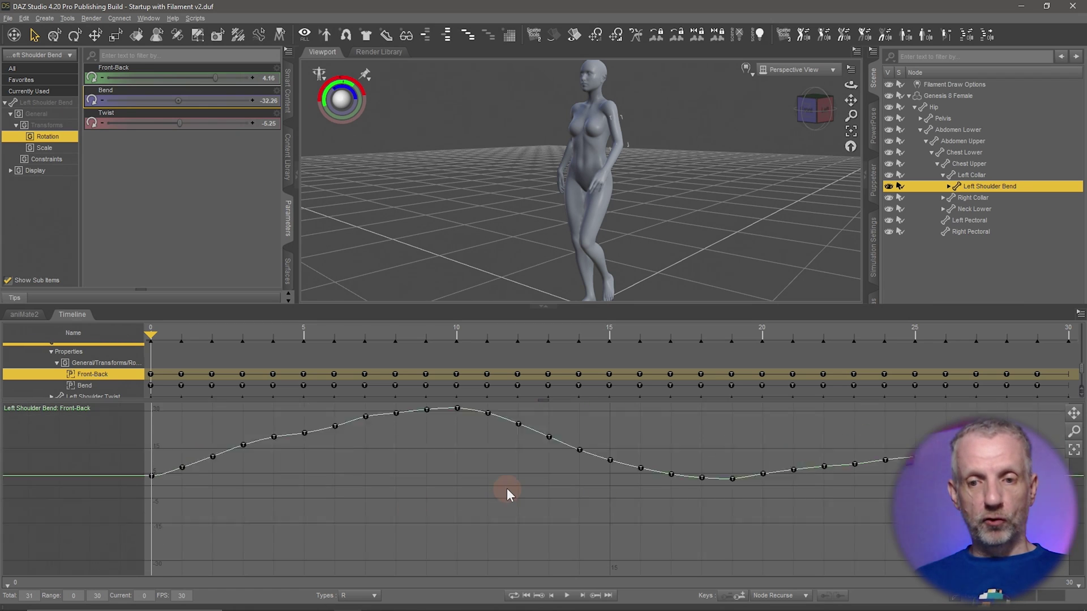
pyautogui.scroll(3, 507, 492)
pyautogui.scroll(-3, 507, 492)
pyautogui.scroll(5, 507, 493)
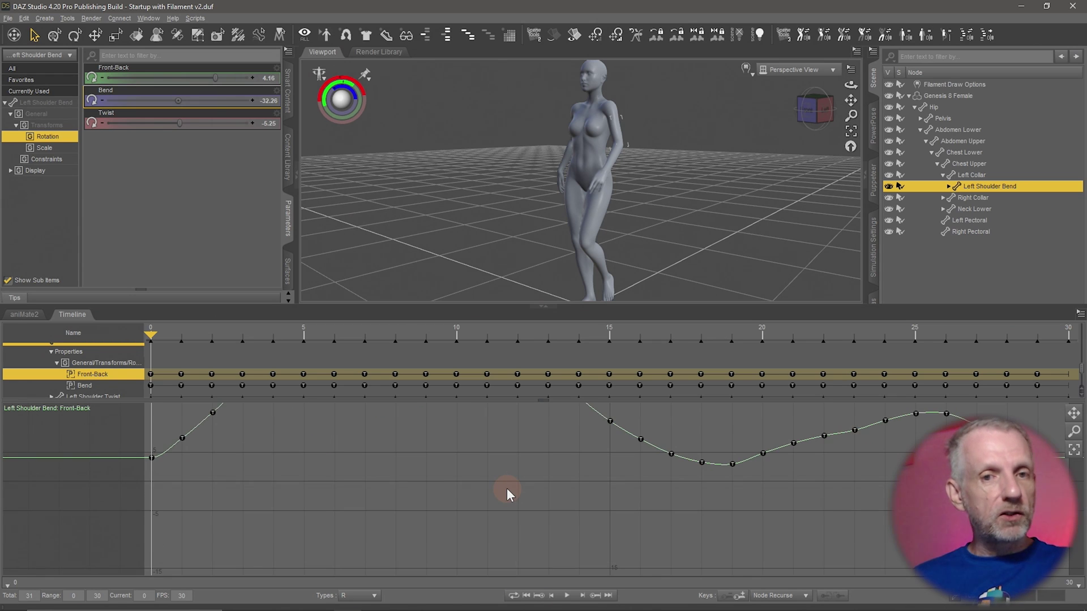
pyautogui.scroll(-3, 507, 492)
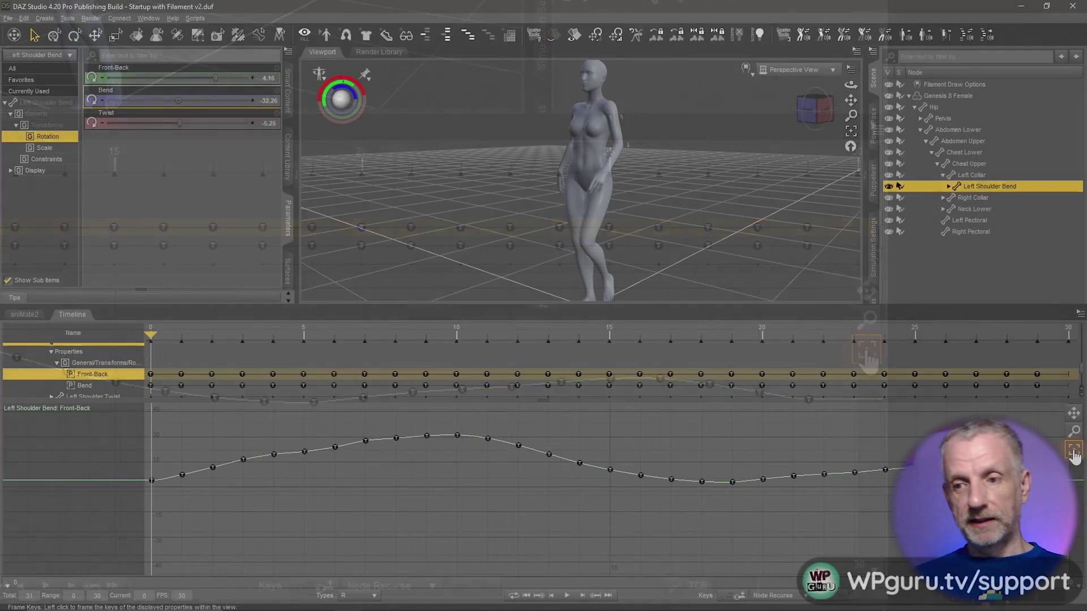
pyautogui.click(866, 354)
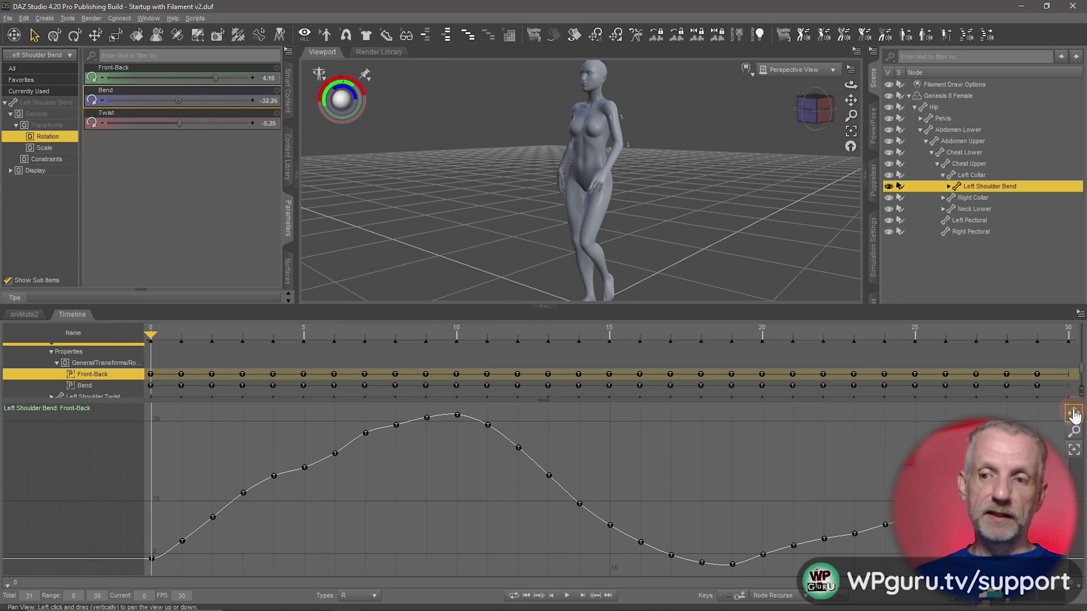
pyautogui.moveTo(1074, 415); pyautogui.dragTo(1074, 318)
pyautogui.moveTo(1074, 431); pyautogui.dragTo(1074, 460)
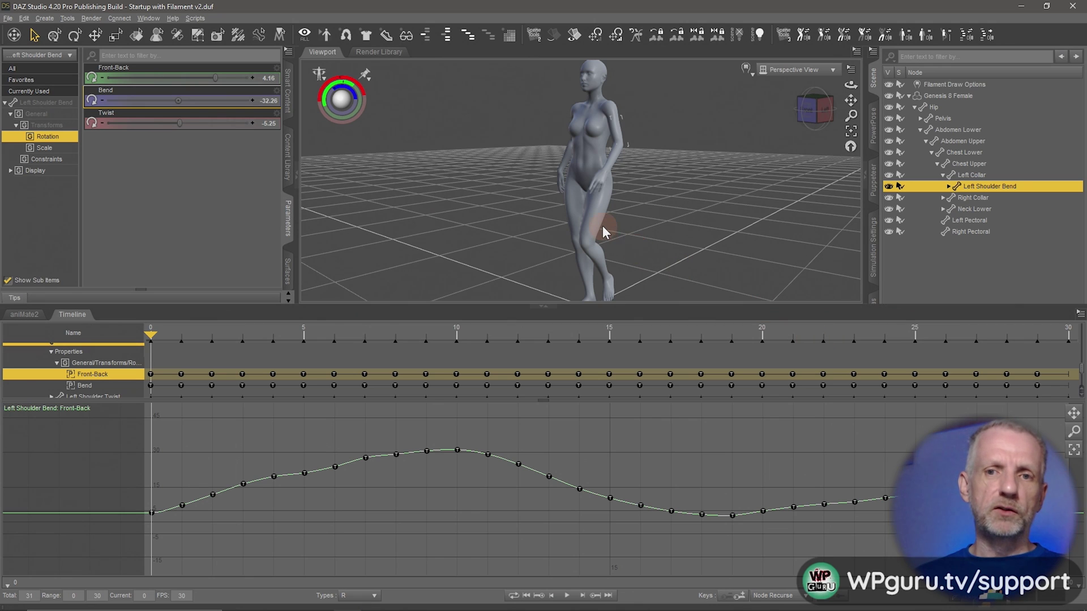
pyautogui.keyDown('alt'); pyautogui.moveTo(604, 231); pyautogui.dragTo(629, 193); pyautogui.keyUp('alt')
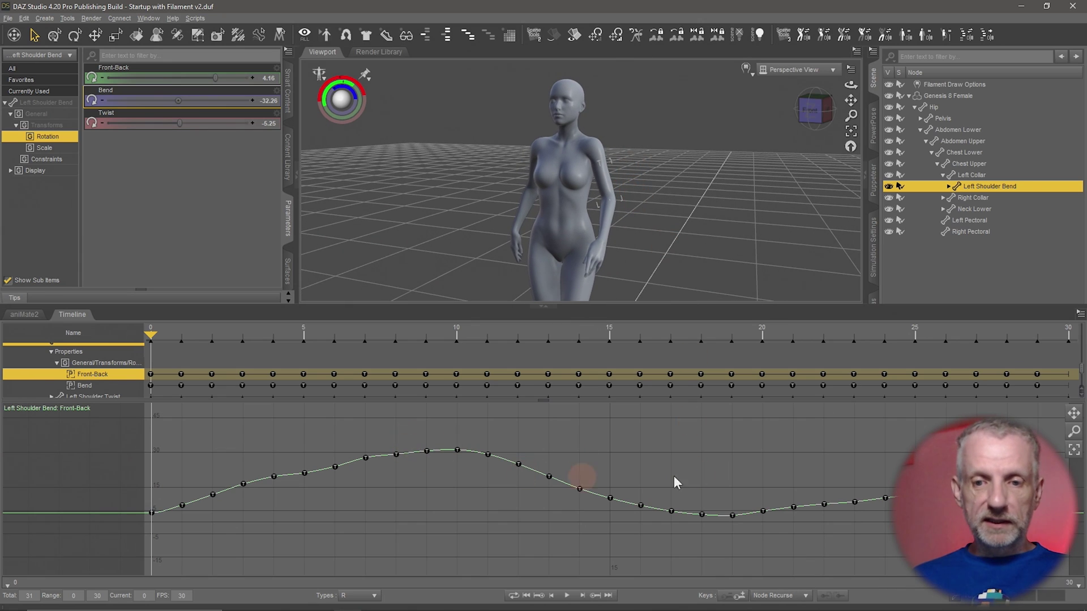
pyautogui.click(555, 473)
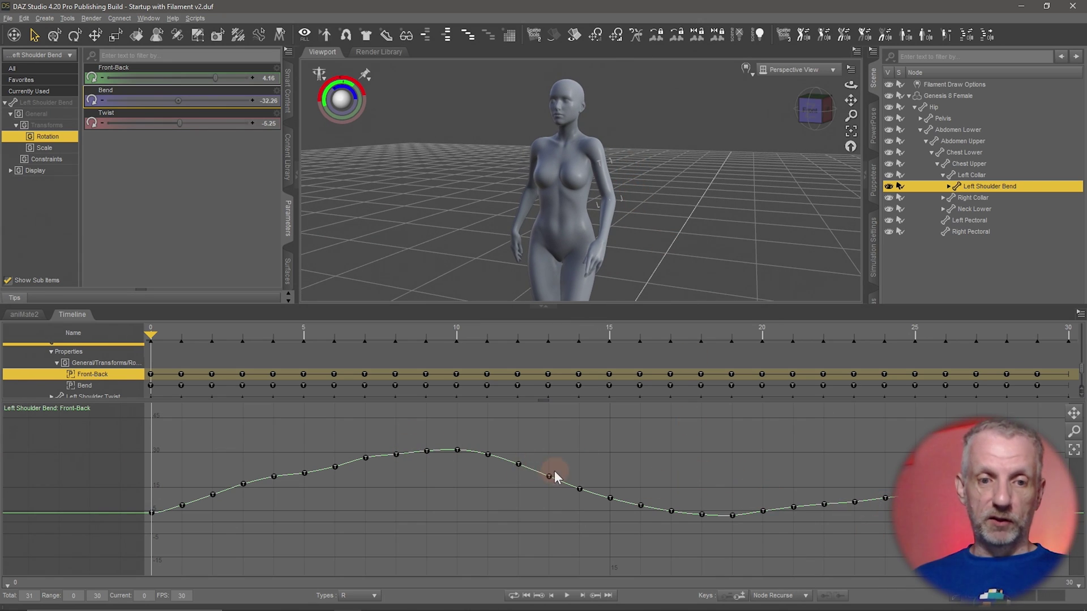
pyautogui.click(150, 515)
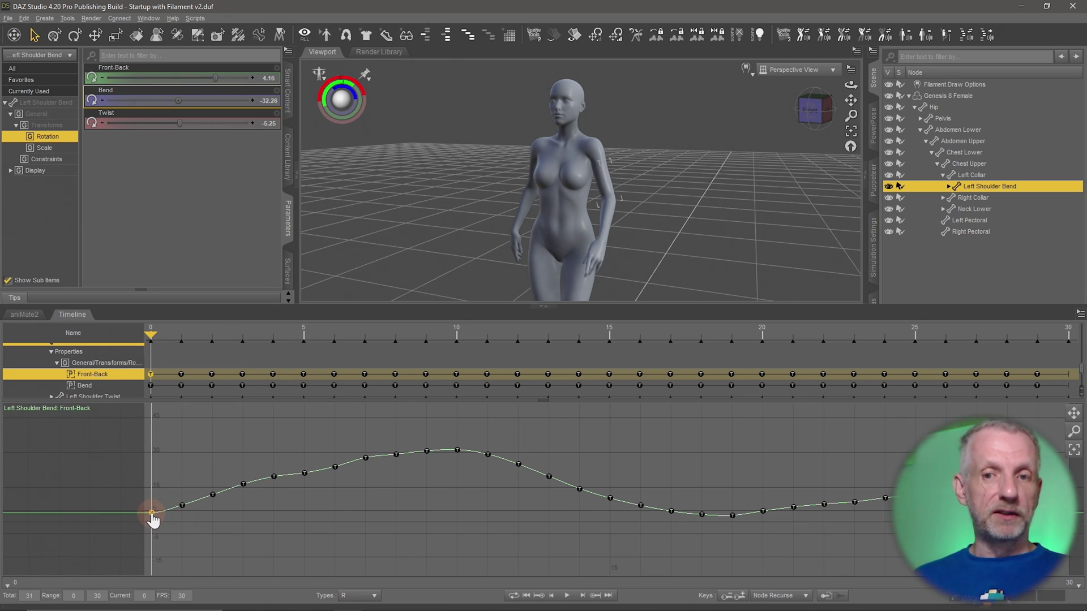
pyautogui.moveTo(152, 514); pyautogui.dragTo(152, 467)
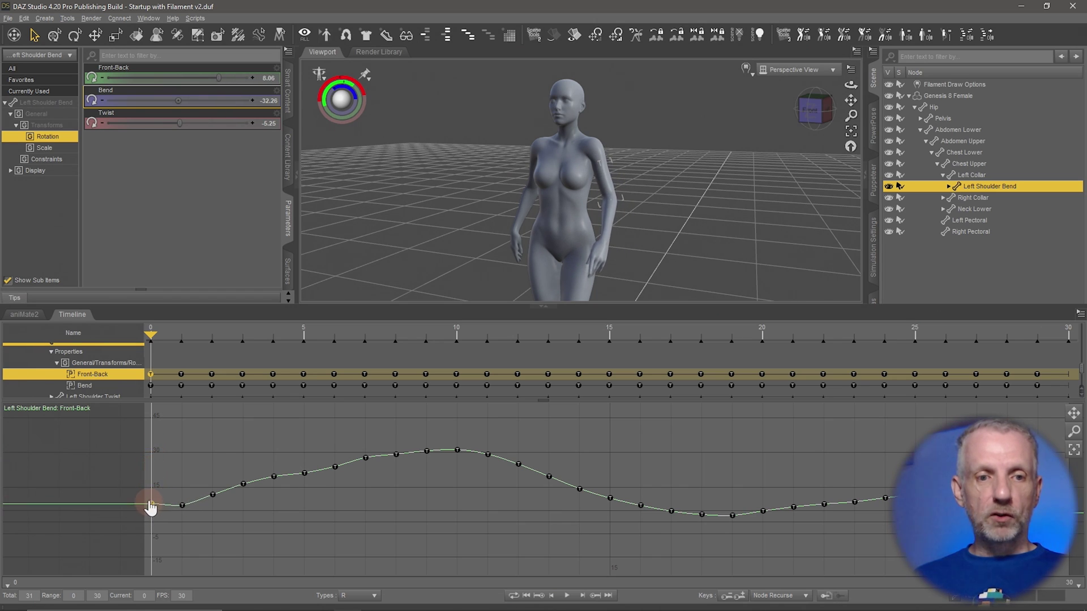
pyautogui.moveTo(151, 481); pyautogui.dragTo(152, 509)
pyautogui.moveTo(150, 470)
pyautogui.mouseDown()
pyautogui.moveTo(151, 505)
pyautogui.moveTo(157, 464)
pyautogui.mouseUp()
pyautogui.moveTo(210, 512); pyautogui.dragTo(210, 512)
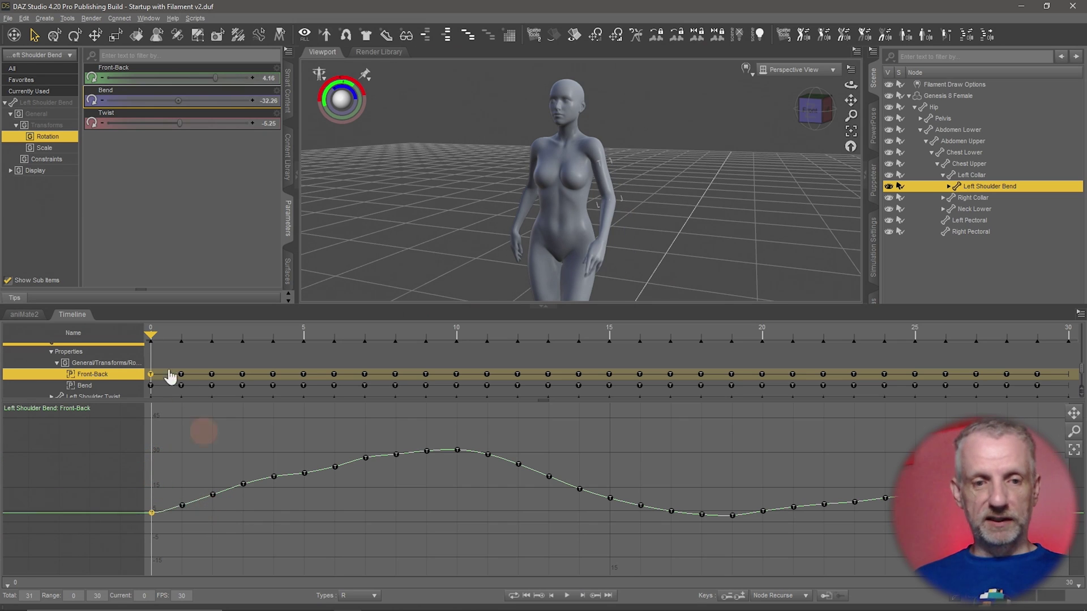
pyautogui.moveTo(217, 79)
pyautogui.mouseDown()
pyautogui.moveTo(170, 79)
pyautogui.moveTo(243, 80)
pyautogui.moveTo(209, 88)
pyautogui.moveTo(241, 90)
pyautogui.moveTo(211, 89)
pyautogui.moveTo(233, 89)
pyautogui.moveTo(224, 94)
pyautogui.mouseUp()
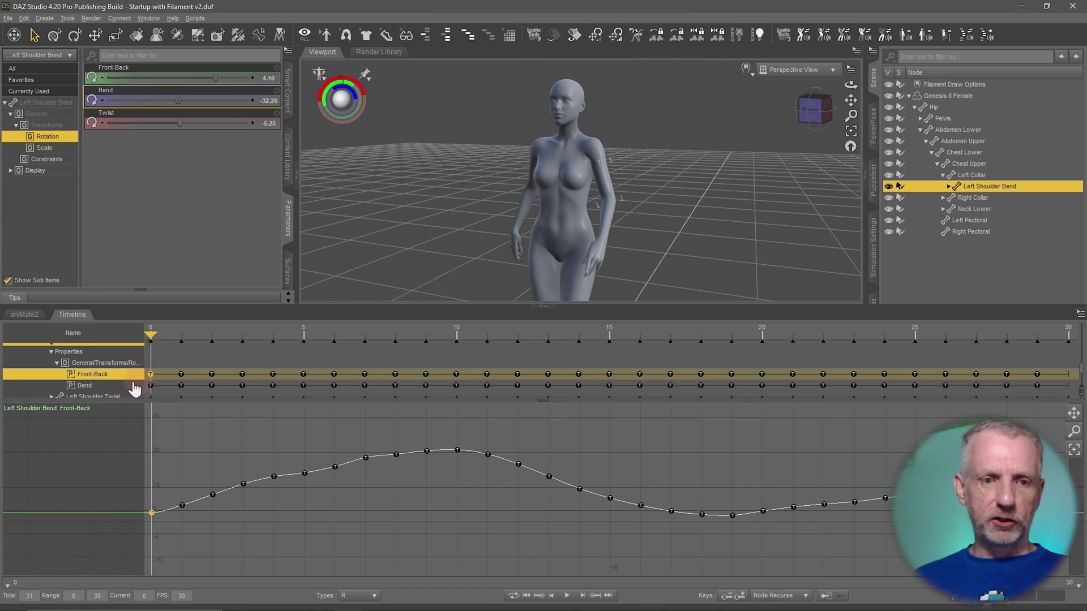
# Step: Show the Bend curve, frame all its keys, and compress it vertically, keeping frame 0 at -32.26
pyautogui.click(116, 386)
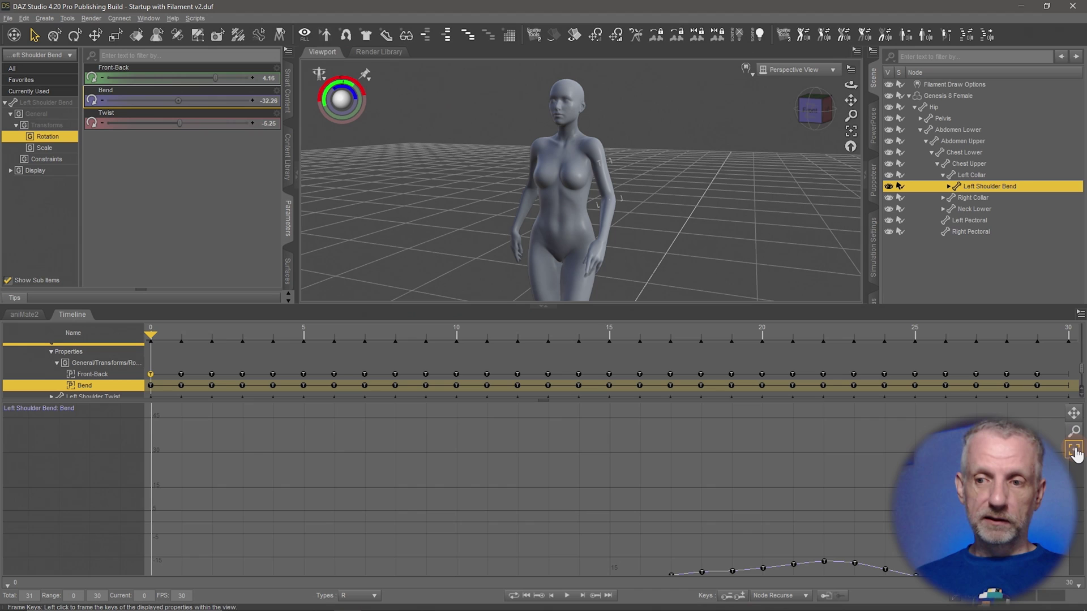
pyautogui.click(1074, 450)
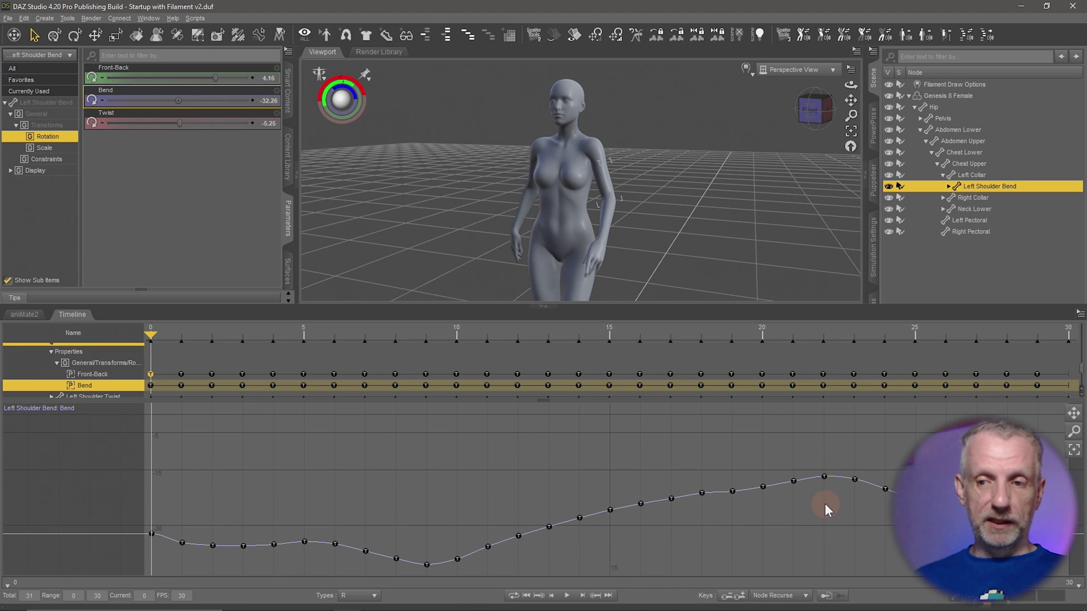
pyautogui.moveTo(1074, 418); pyautogui.dragTo(1074, 433)
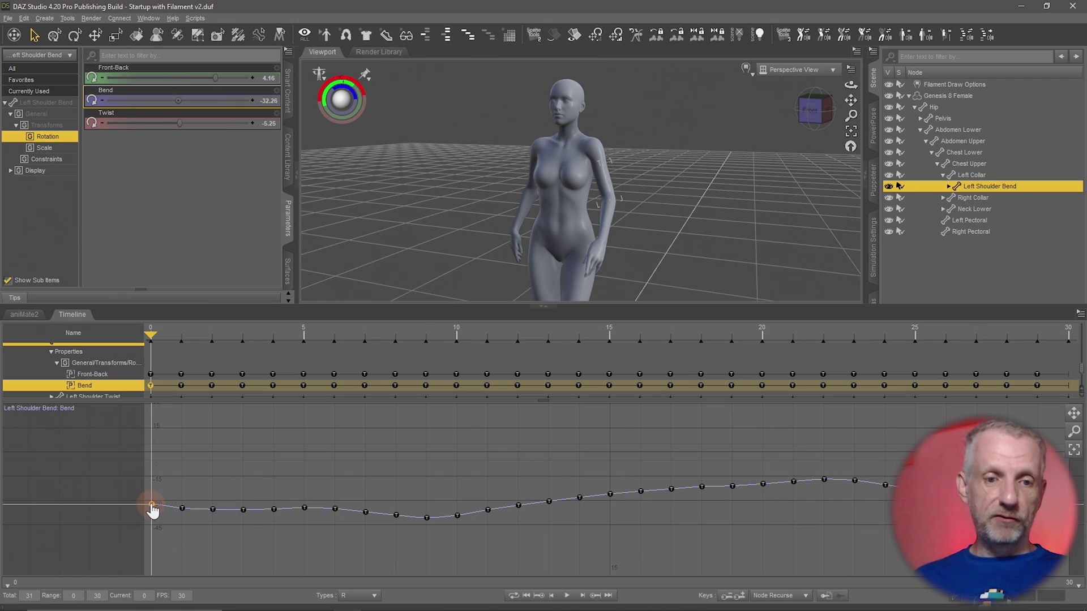
pyautogui.moveTo(152, 510); pyautogui.dragTo(151, 470)
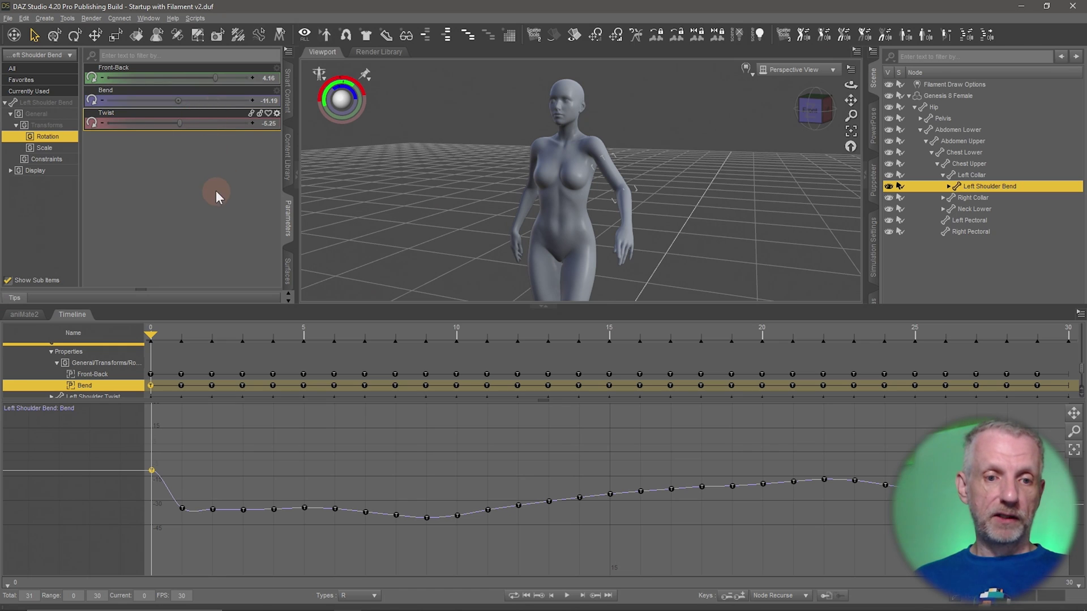
pyautogui.moveTo(179, 100)
pyautogui.mouseDown()
pyautogui.moveTo(208, 100)
pyautogui.moveTo(180, 102)
pyautogui.mouseUp()
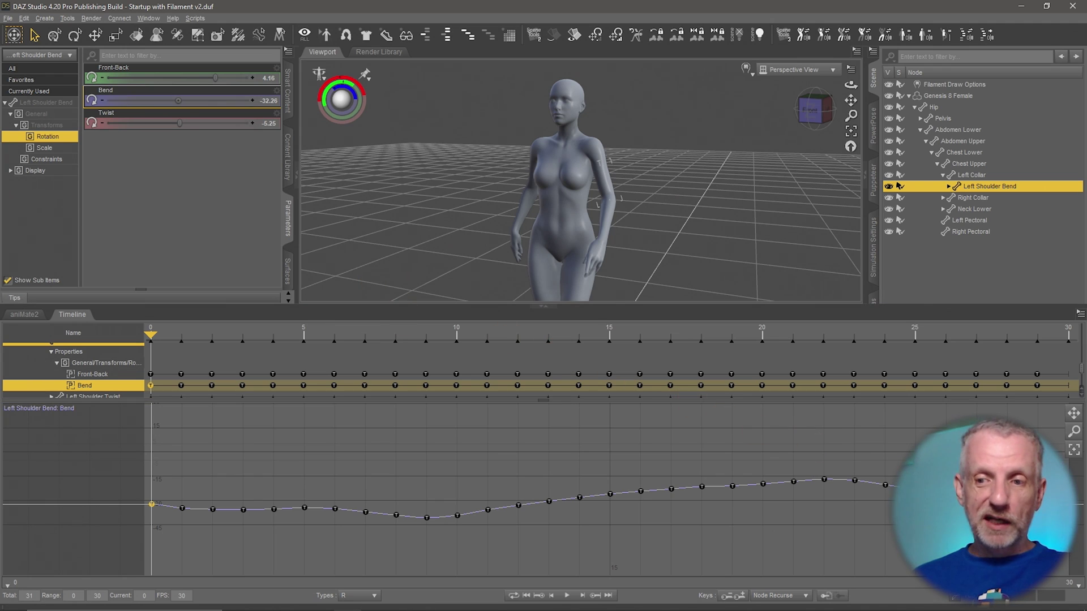
# Step: Select all Bend keys, shift the curve up, check frame 3, then move it back to -32.26
pyautogui.moveTo(899, 542); pyautogui.dragTo(147, 551)
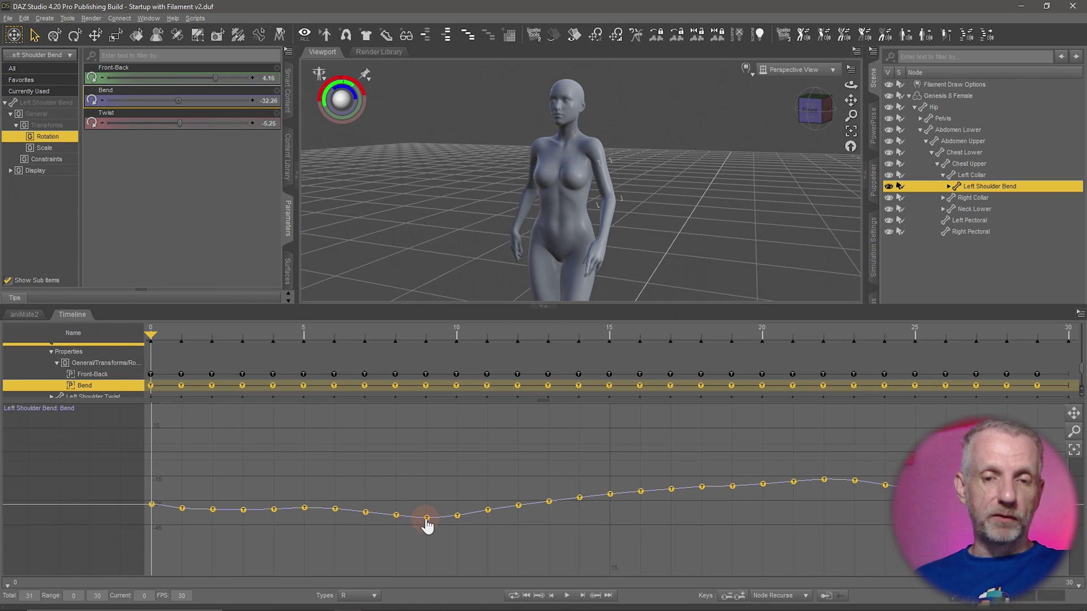
pyautogui.moveTo(426, 520); pyautogui.dragTo(432, 478)
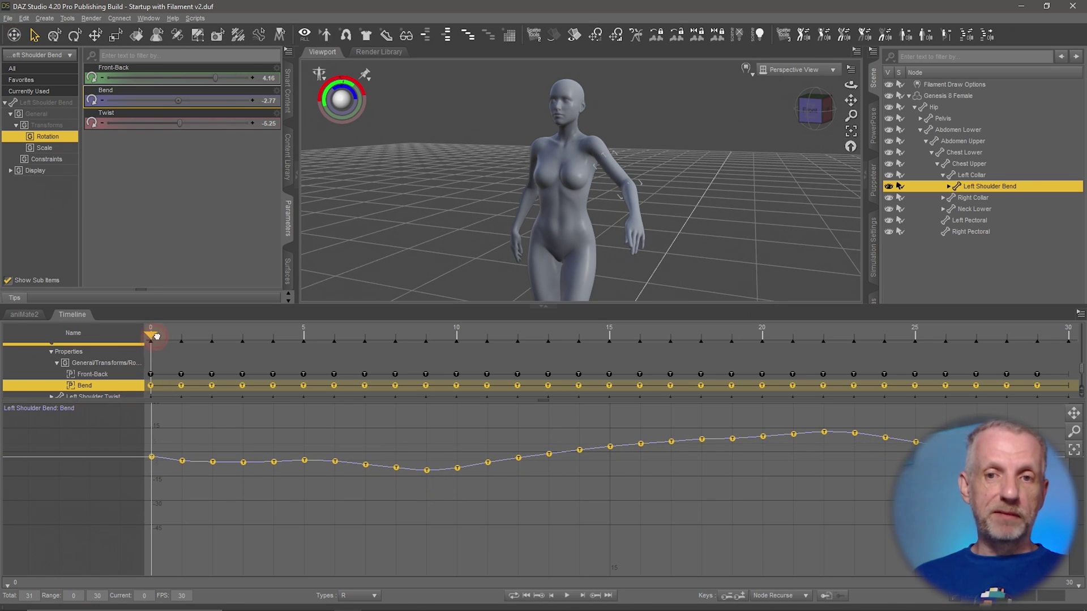
pyautogui.moveTo(157, 336)
pyautogui.mouseDown()
pyautogui.moveTo(244, 346)
pyautogui.moveTo(840, 332)
pyautogui.moveTo(142, 334)
pyautogui.mouseUp()
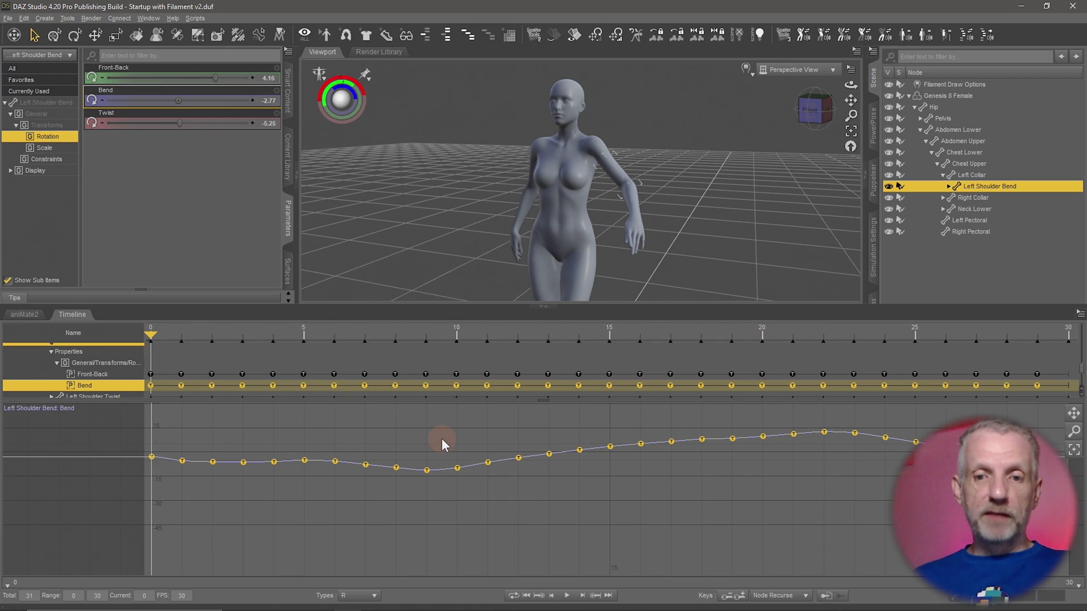
pyautogui.moveTo(442, 445); pyautogui.dragTo(625, 539)
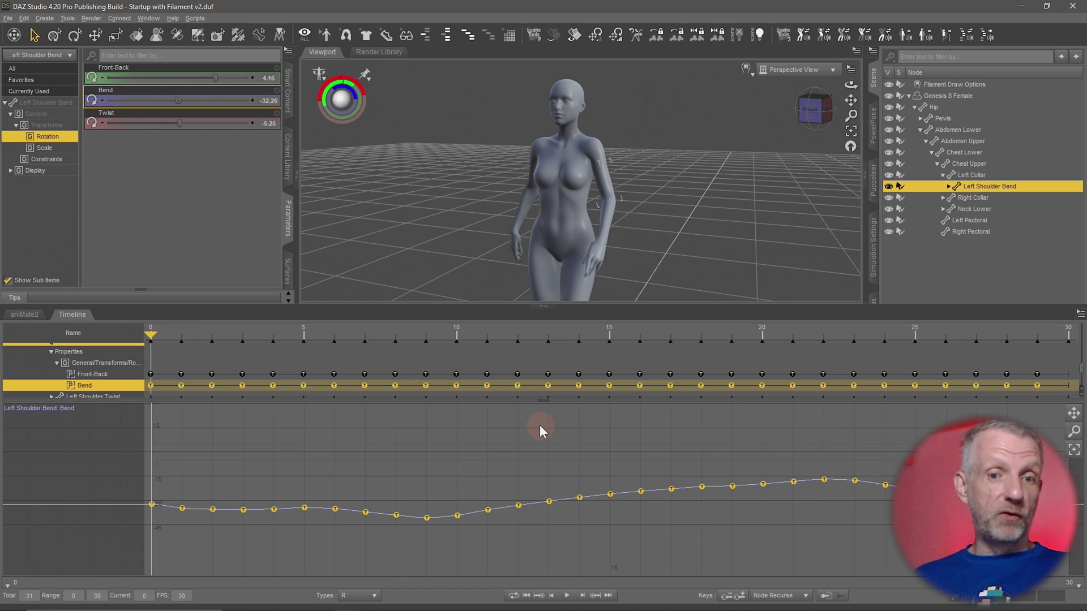
# Step: Enlarge the viewport, orbit and scrub to check the arm swing, then return to frame 0
pyautogui.moveTo(429, 308); pyautogui.dragTo(453, 426)
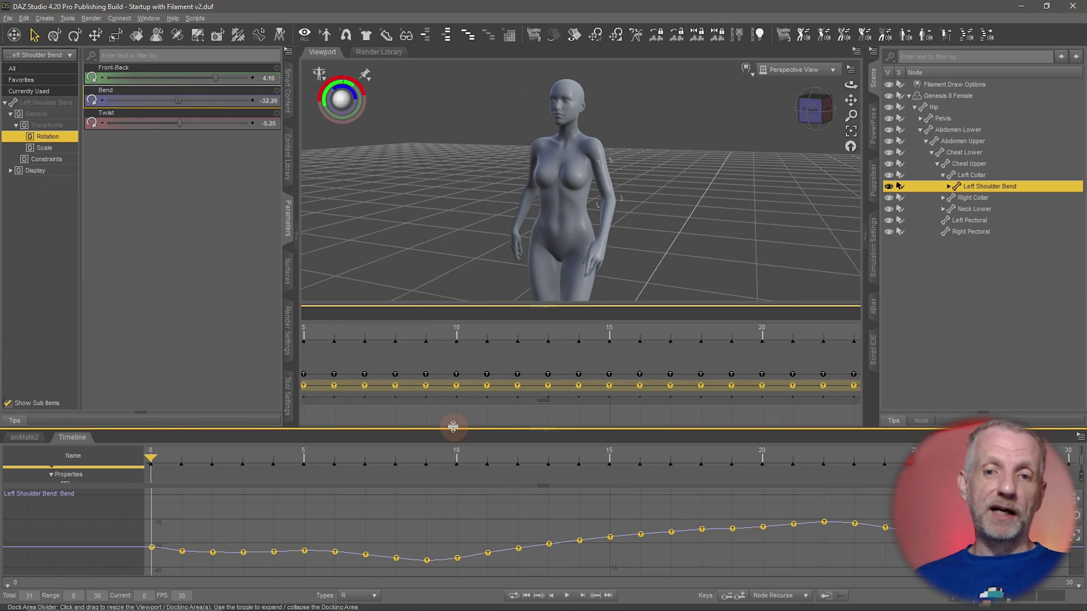
pyautogui.click(544, 427)
pyautogui.keyDown('alt'); pyautogui.moveTo(716, 328); pyautogui.dragTo(599, 386); pyautogui.keyUp('alt')
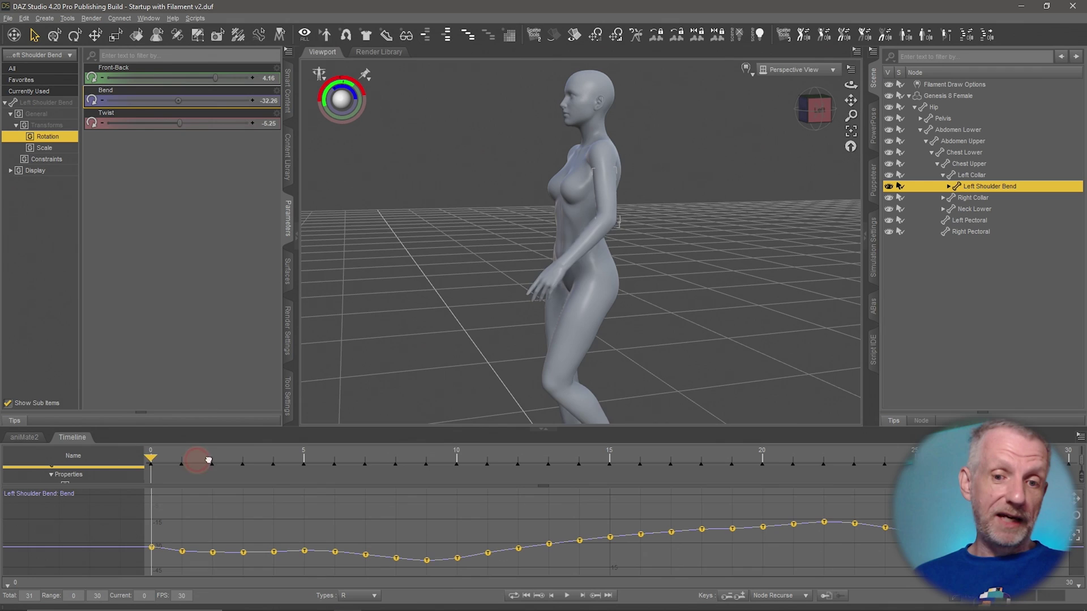
pyautogui.moveTo(209, 460); pyautogui.dragTo(848, 436)
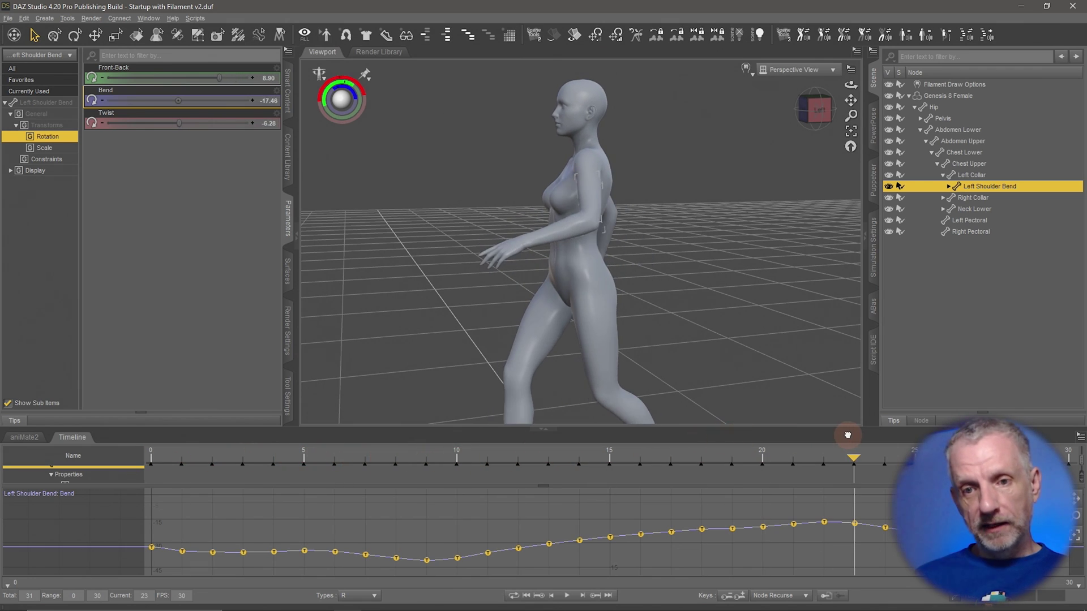
pyautogui.click(527, 596)
pyautogui.moveTo(497, 332); pyautogui.dragTo(552, 233)
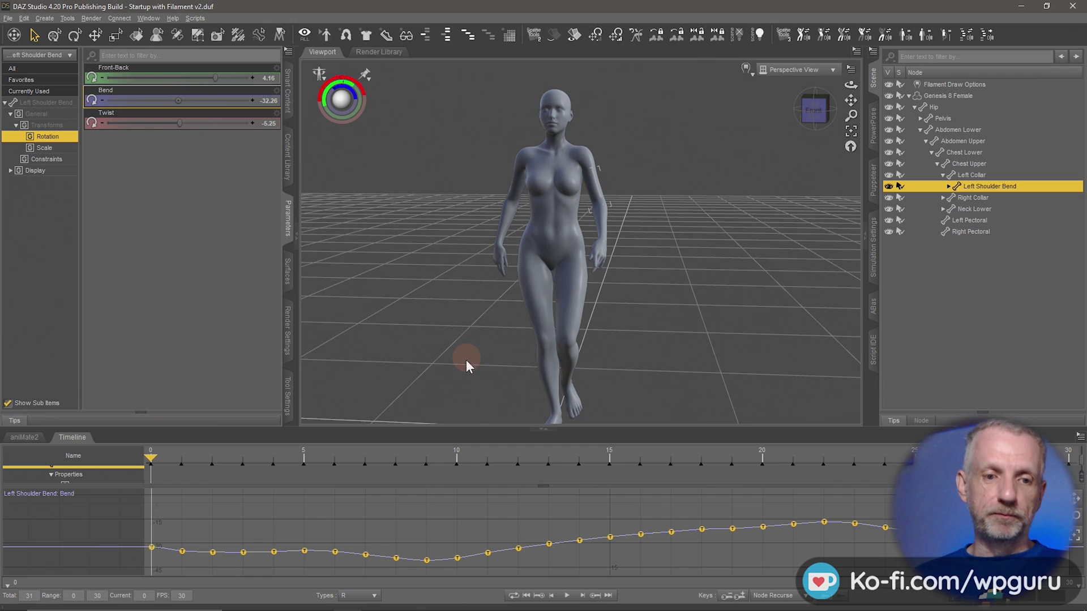
# Step: Select Genesis 8 Female: Head from the figure's neck context menu
pyautogui.click(449, 263)
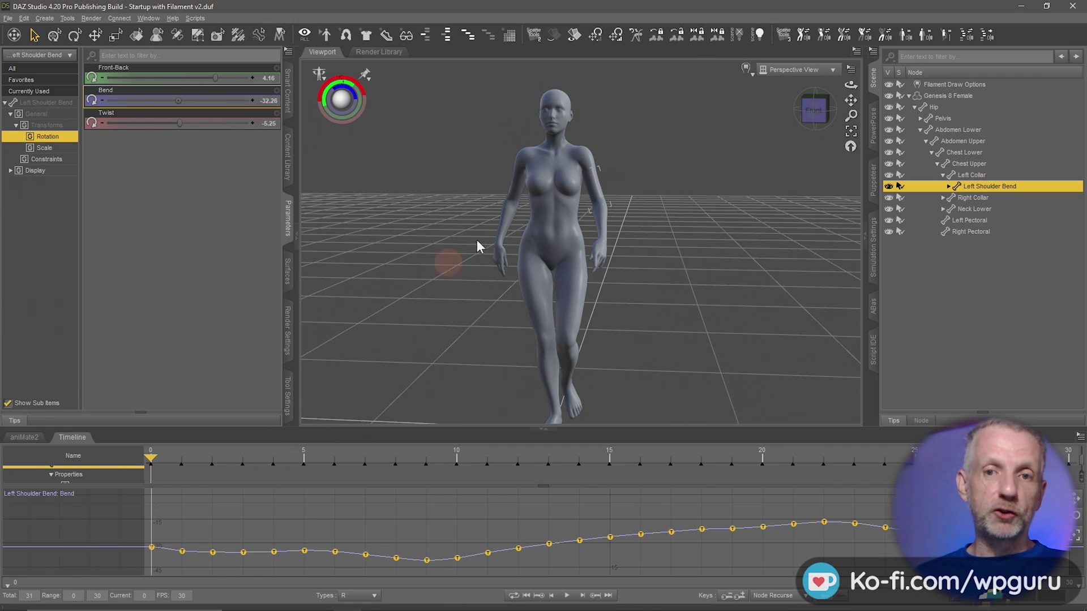
pyautogui.rightClick(558, 130)
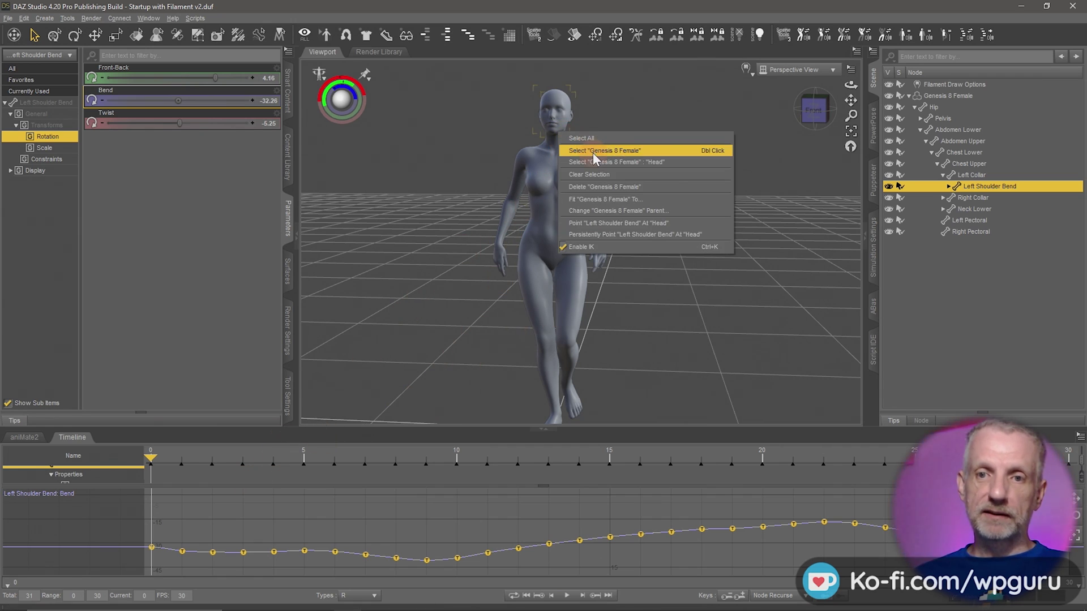
pyautogui.click(606, 162)
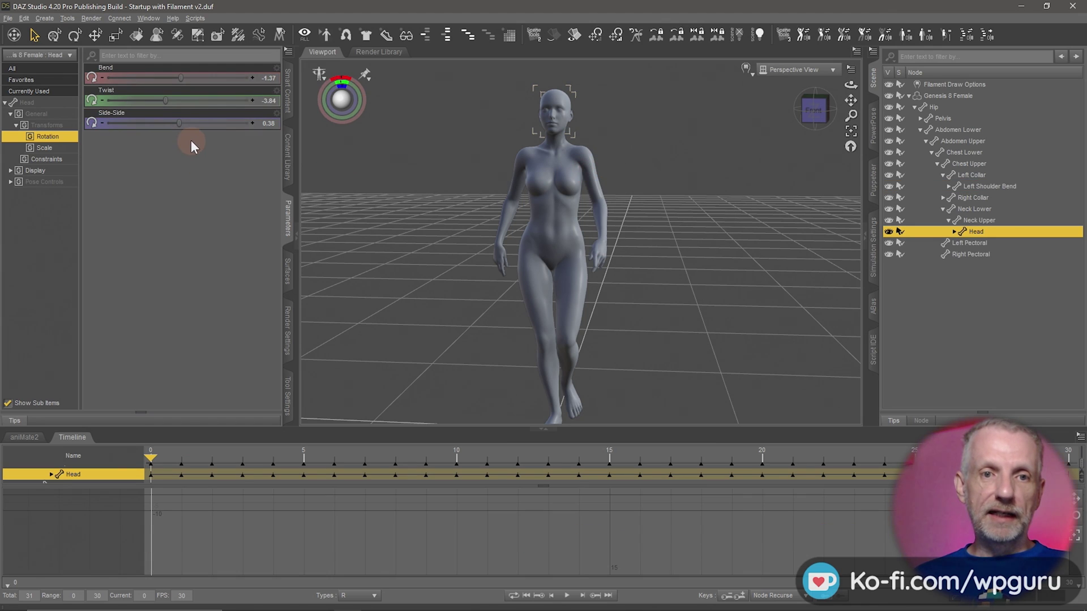
# Step: Try the Head's Side-Side (20, then 0.38) and Twist (about -19.90) sliders, comparing frames 0 and 1
pyautogui.moveTo(178, 125); pyautogui.dragTo(345, 125)
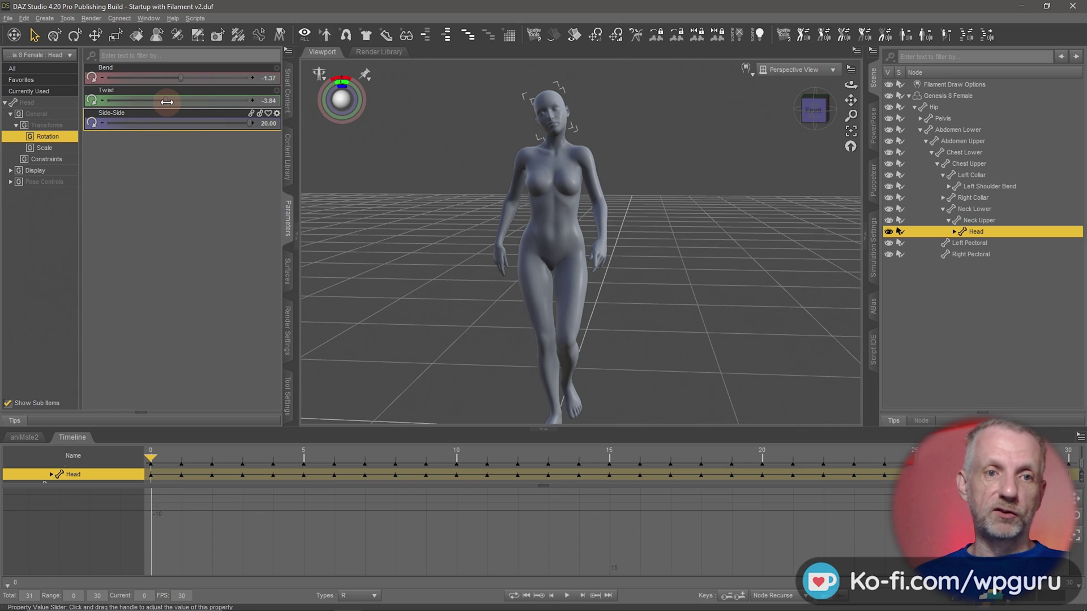
pyautogui.moveTo(167, 102); pyautogui.dragTo(113, 100)
pyautogui.moveTo(250, 122); pyautogui.dragTo(382, 134)
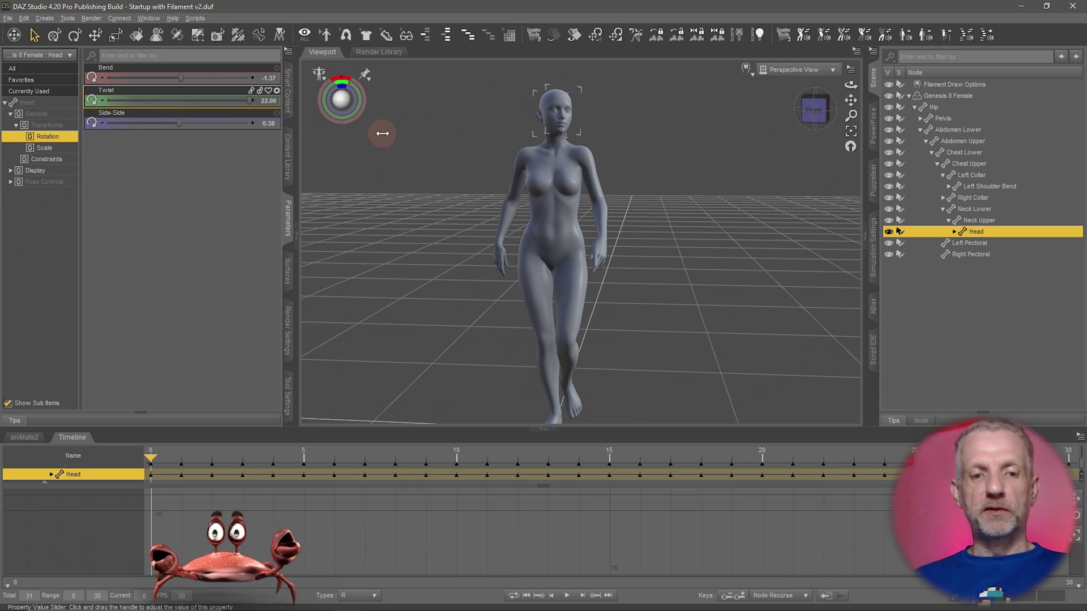
pyautogui.click(177, 459)
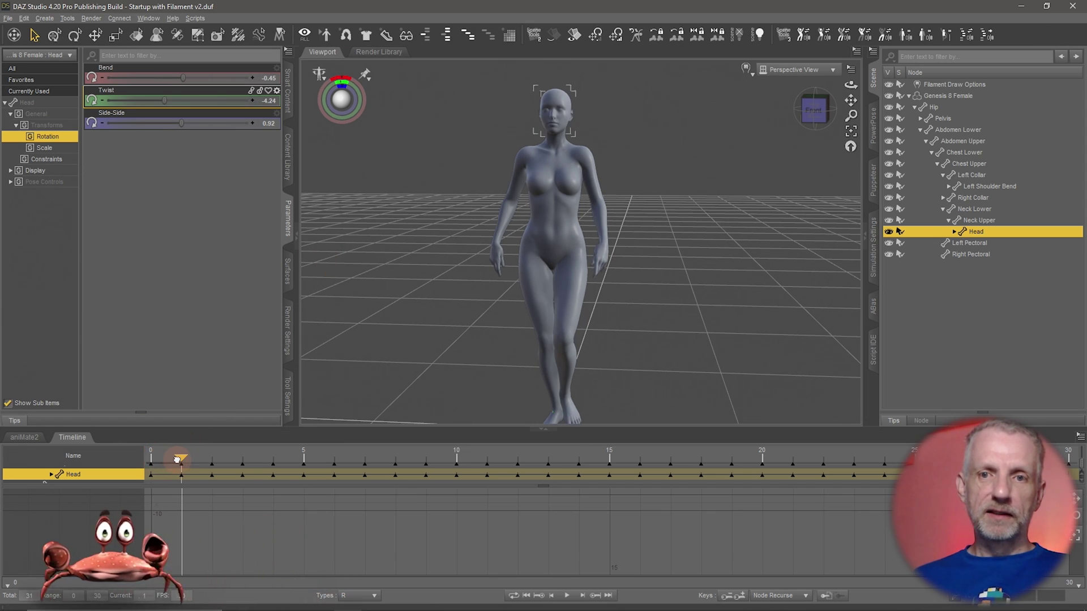
pyautogui.moveTo(178, 459); pyautogui.dragTo(114, 466)
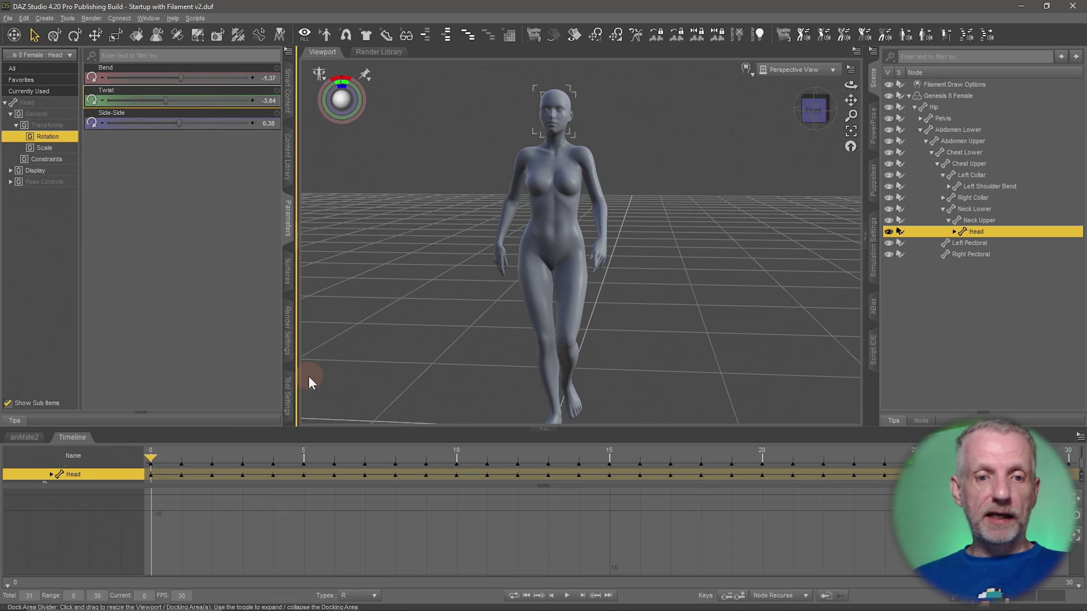
# Step: Collapse the graph, make the timeline taller, and expand Head > Properties > General/Transforms to pick the Twist track
pyautogui.click(543, 488)
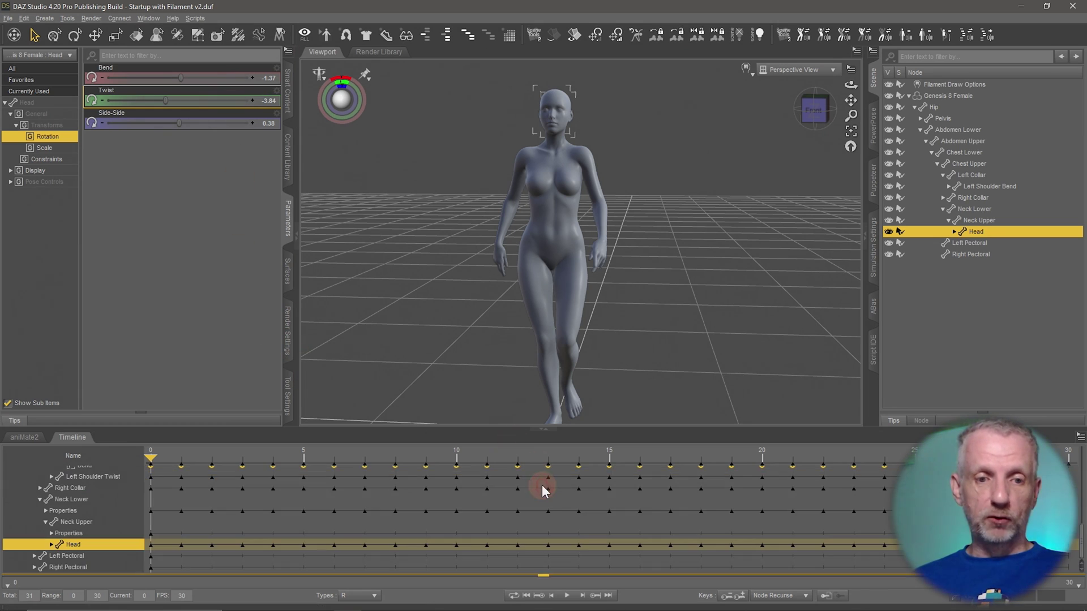
pyautogui.click(51, 544)
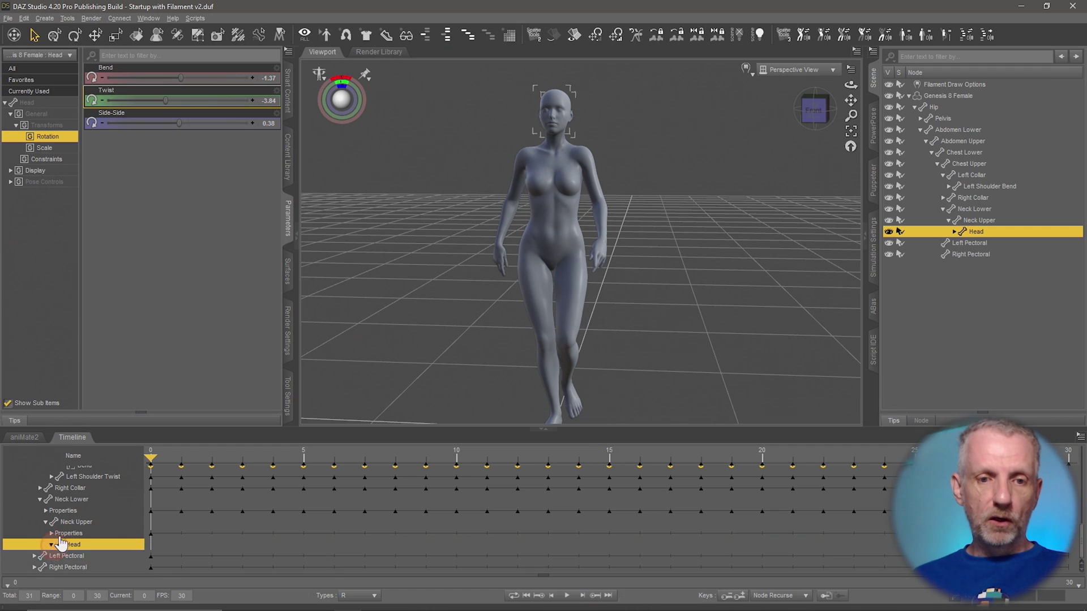
pyautogui.moveTo(373, 431); pyautogui.dragTo(357, 243)
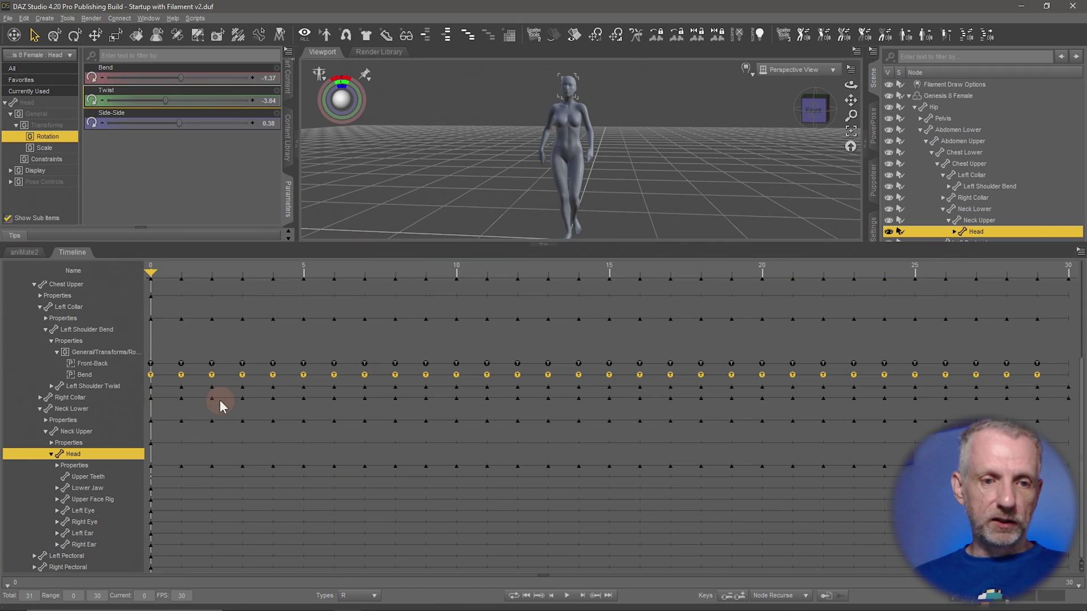
pyautogui.click(57, 465)
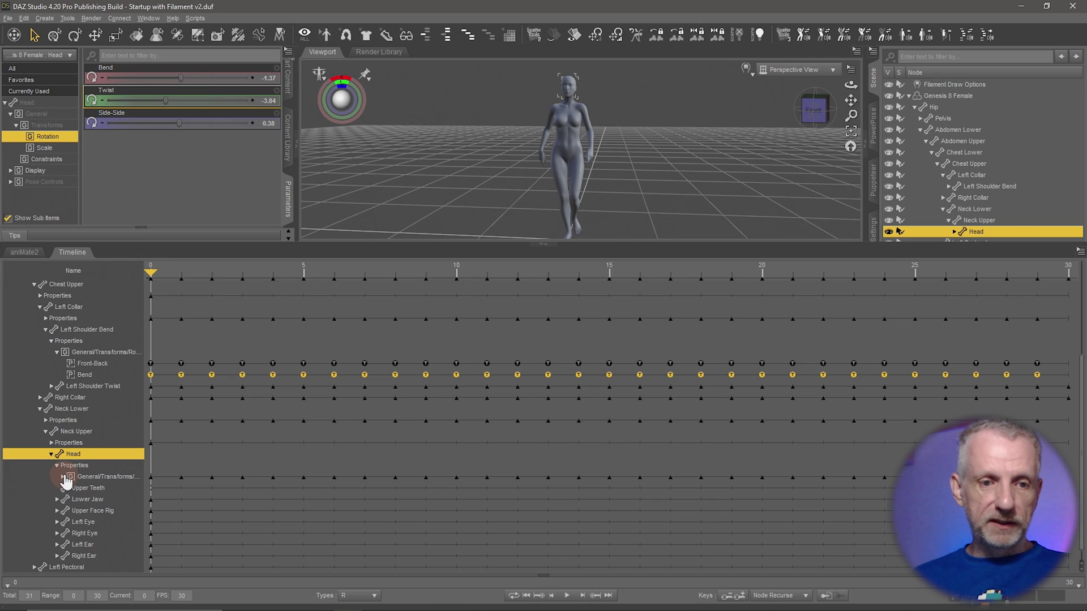
pyautogui.click(63, 476)
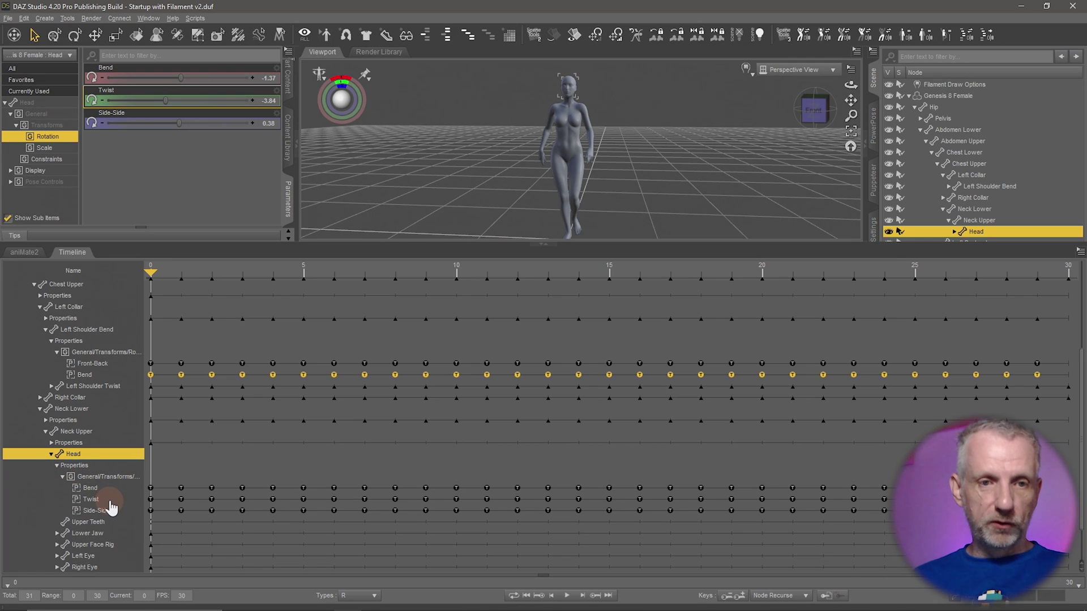
pyautogui.click(112, 501)
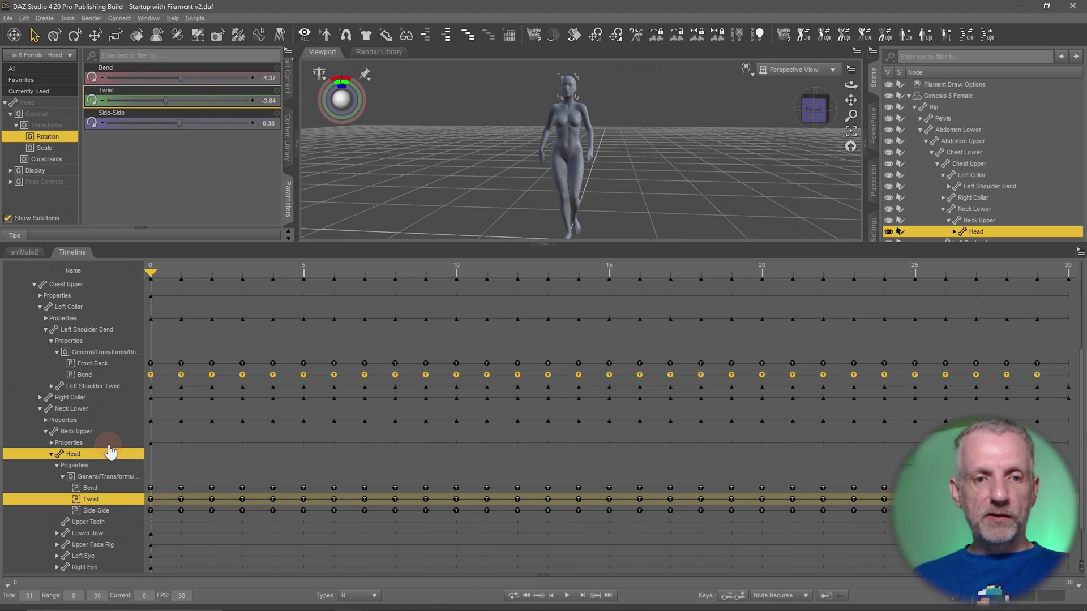
# Step: Open the graph editor for Head: Twist and zoom the viewport onto the head and shoulders
pyautogui.scroll(-2, 237, 417)
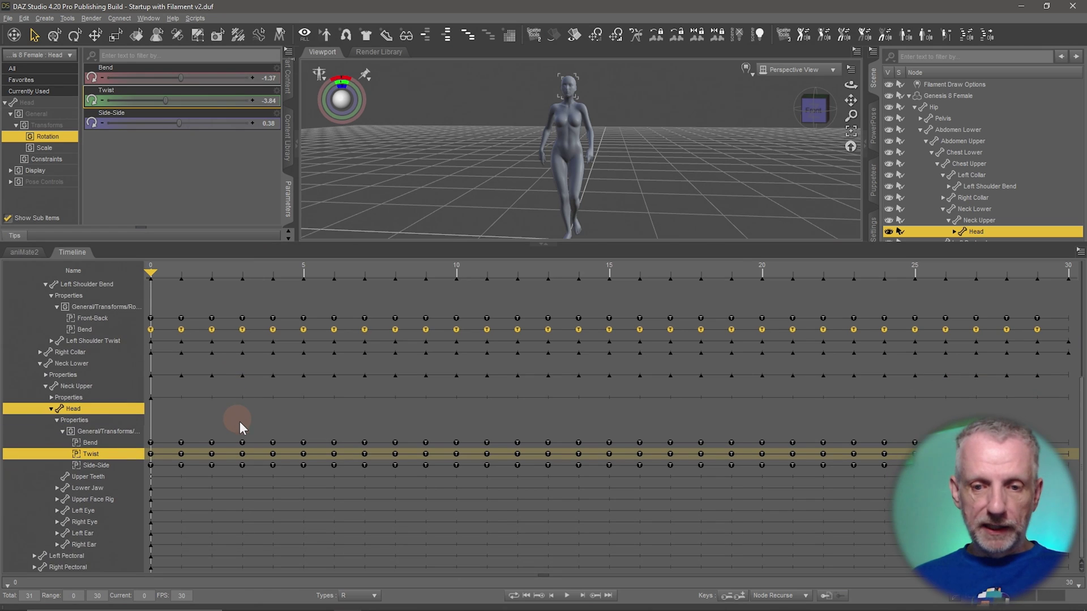
pyautogui.click(543, 575)
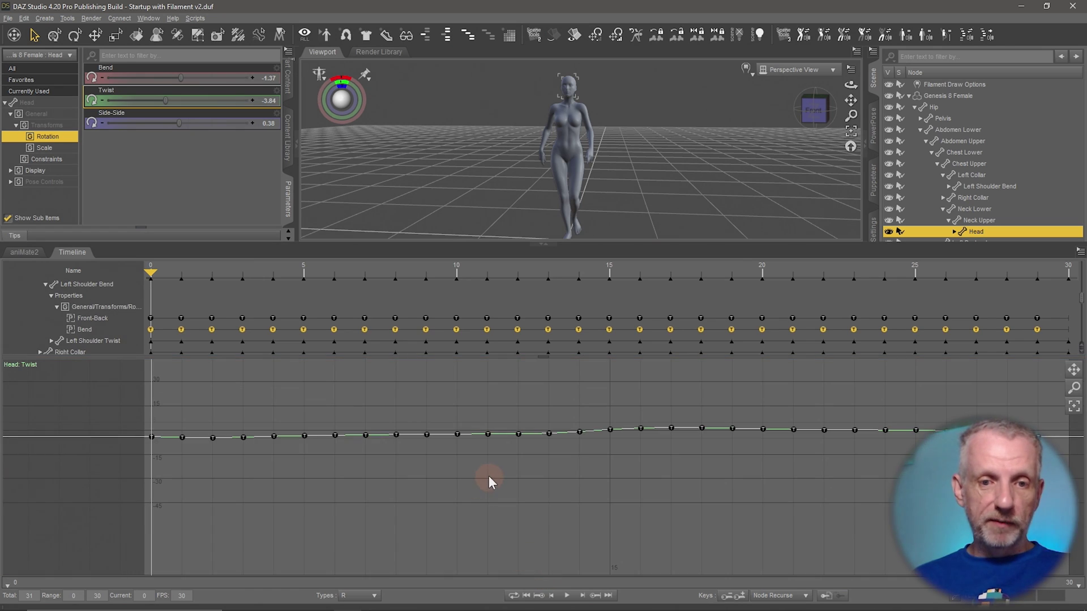
pyautogui.scroll(-5, 406, 300)
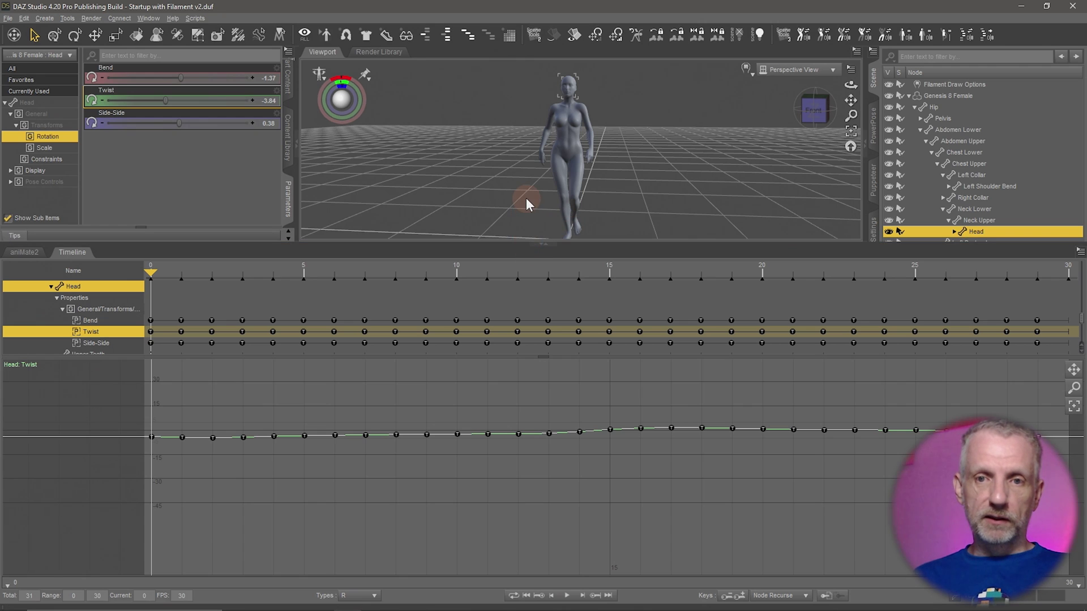
pyautogui.scroll(3, 525, 198)
pyautogui.scroll(5, 525, 199)
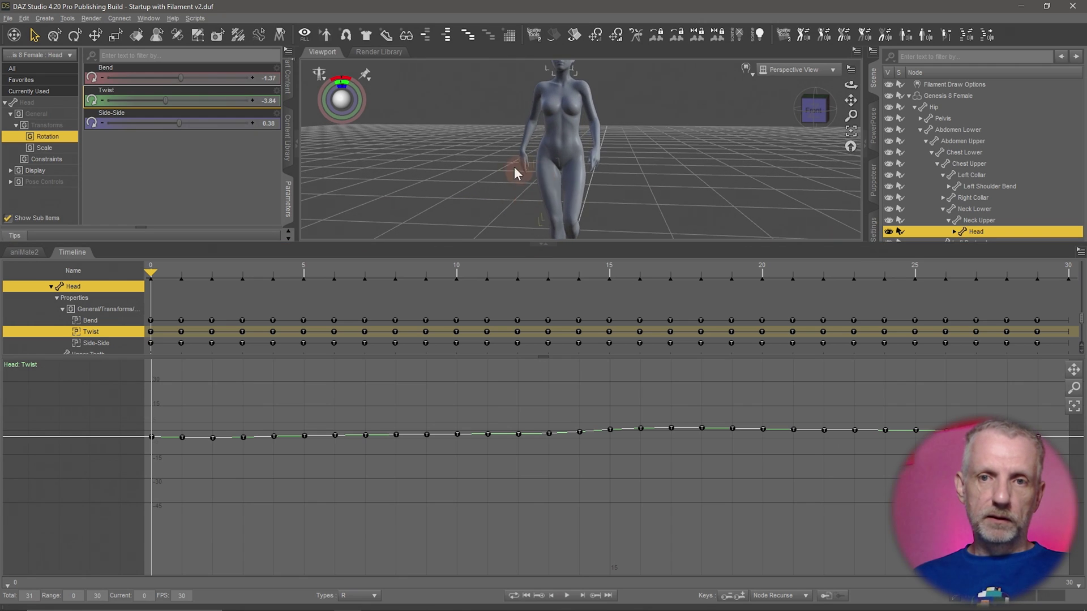
pyautogui.scroll(5, 516, 184)
pyautogui.scroll(-5, 516, 184)
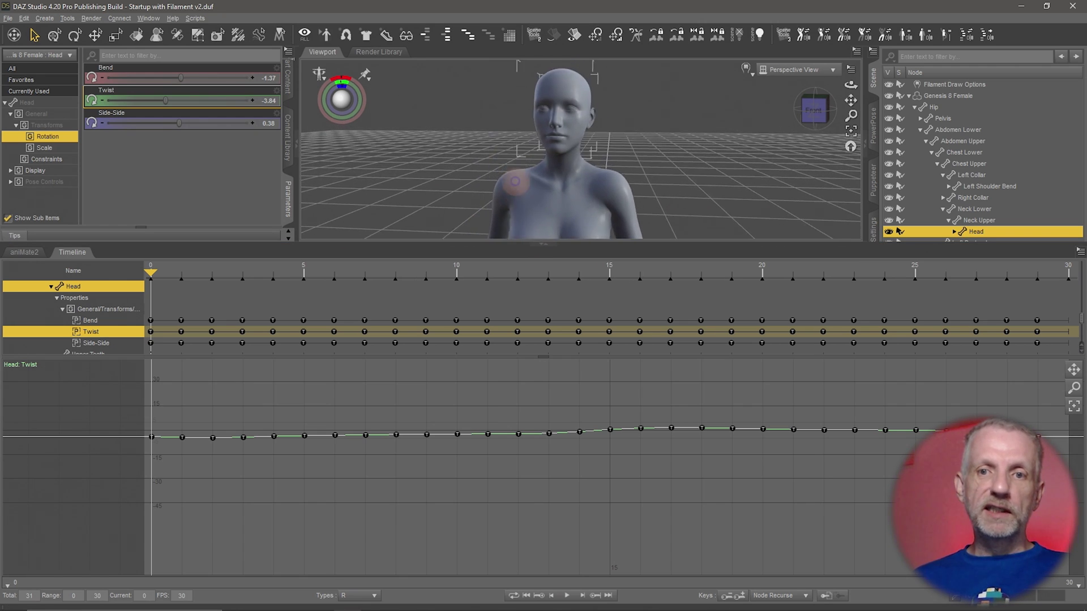
pyautogui.scroll(2, 516, 184)
# Step: Test-drag the frame-0 Twist key up to about 22.09
pyautogui.click(456, 332)
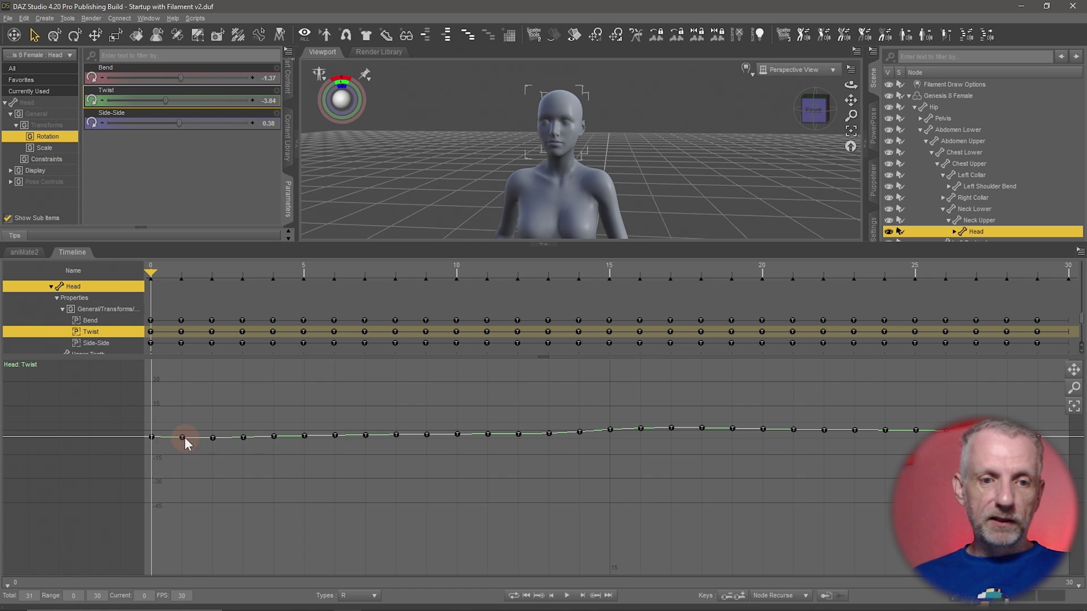
pyautogui.click(153, 438)
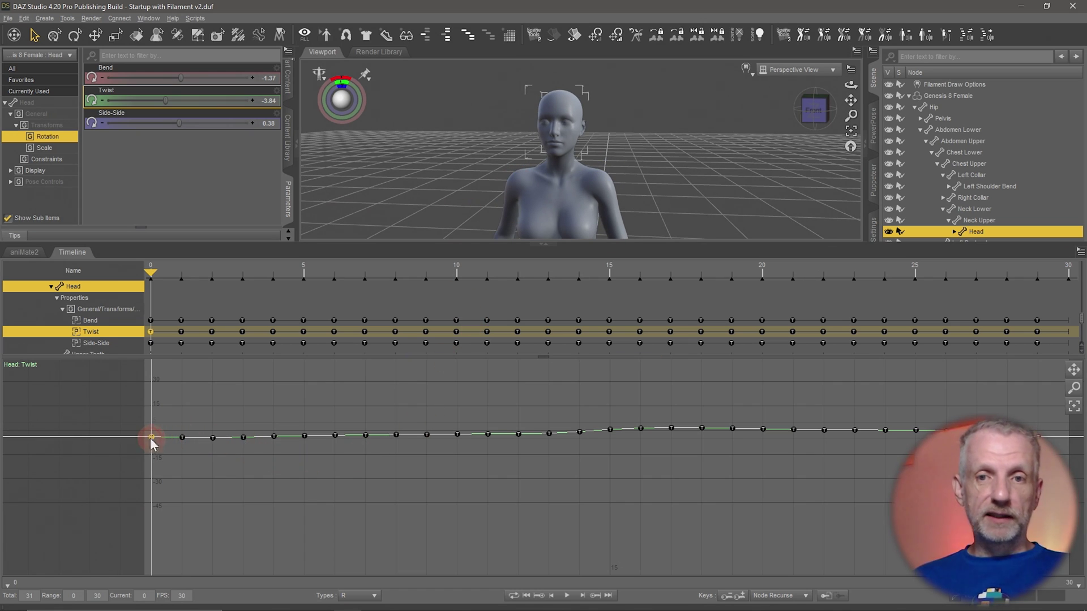
pyautogui.moveTo(151, 439); pyautogui.dragTo(149, 394)
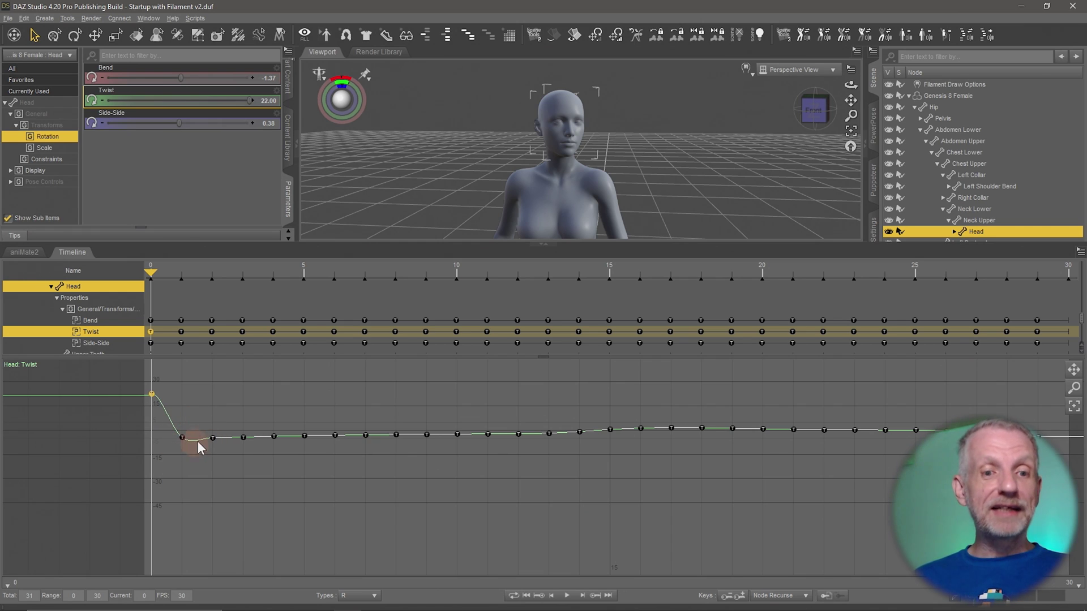
# Step: Undo the test, marquee-select all Head Twist keys, and raise them together to 22.00
pyautogui.hotkey('ctrl', 'z')
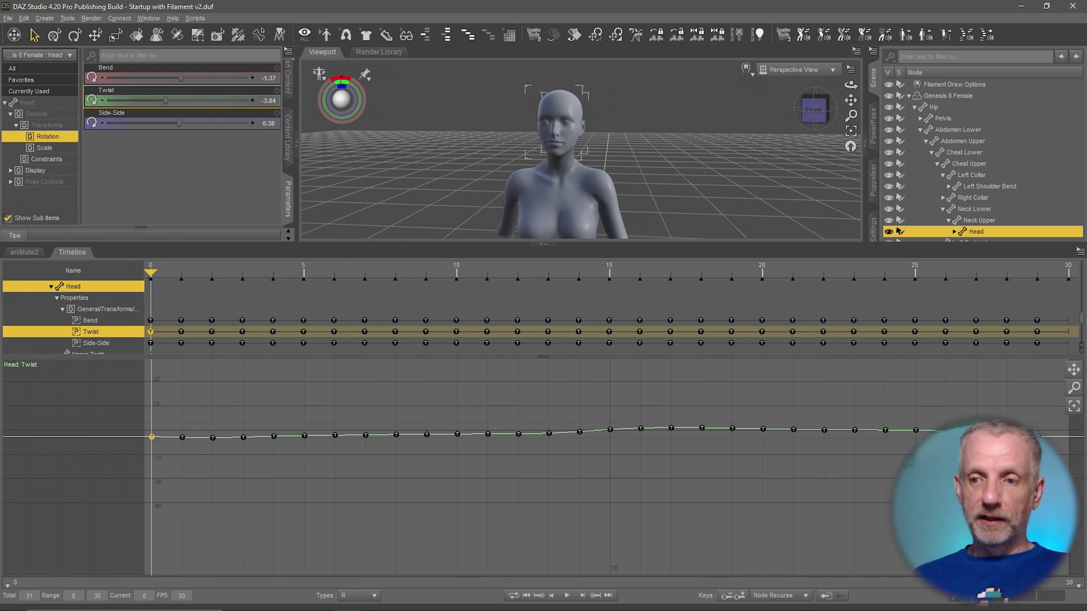
pyautogui.moveTo(1056, 425); pyautogui.dragTo(141, 476)
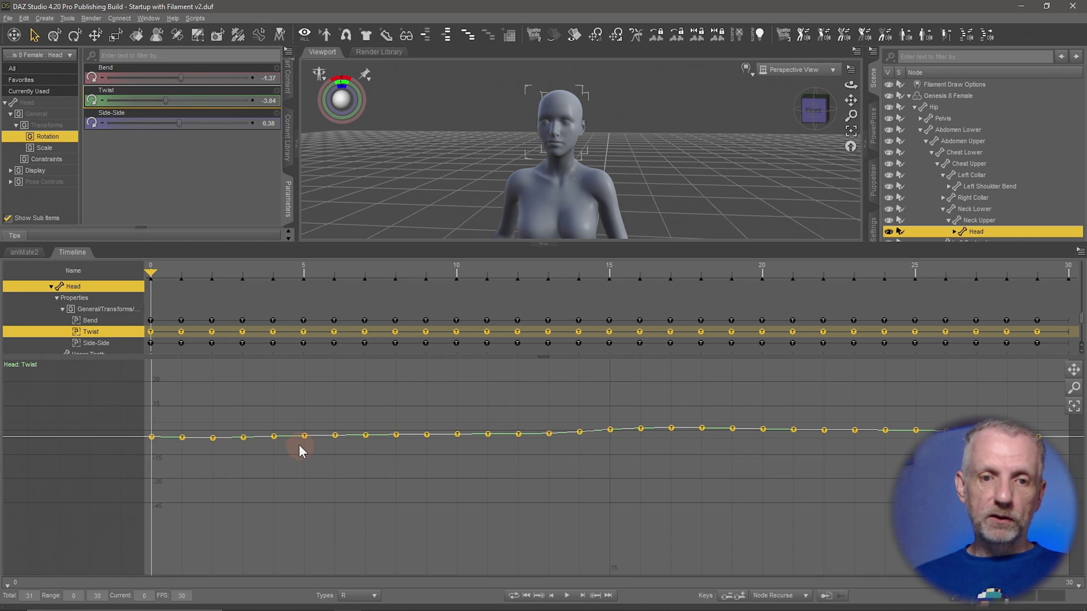
pyautogui.moveTo(307, 441)
pyautogui.mouseDown()
pyautogui.moveTo(298, 388)
pyautogui.moveTo(314, 509)
pyautogui.moveTo(296, 381)
pyautogui.moveTo(302, 429)
pyautogui.moveTo(274, 407)
pyautogui.moveTo(282, 367)
pyautogui.moveTo(296, 367)
pyautogui.moveTo(294, 539)
pyautogui.moveTo(291, 440)
pyautogui.mouseUp()
pyautogui.scroll(-5, 335, 475)
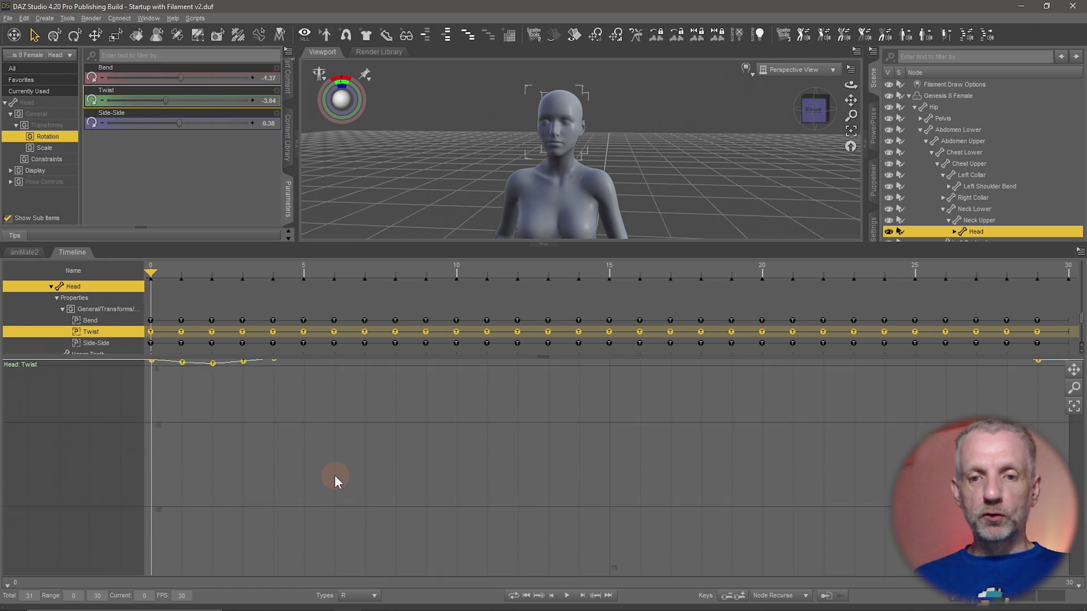
pyautogui.scroll(-3, 335, 474)
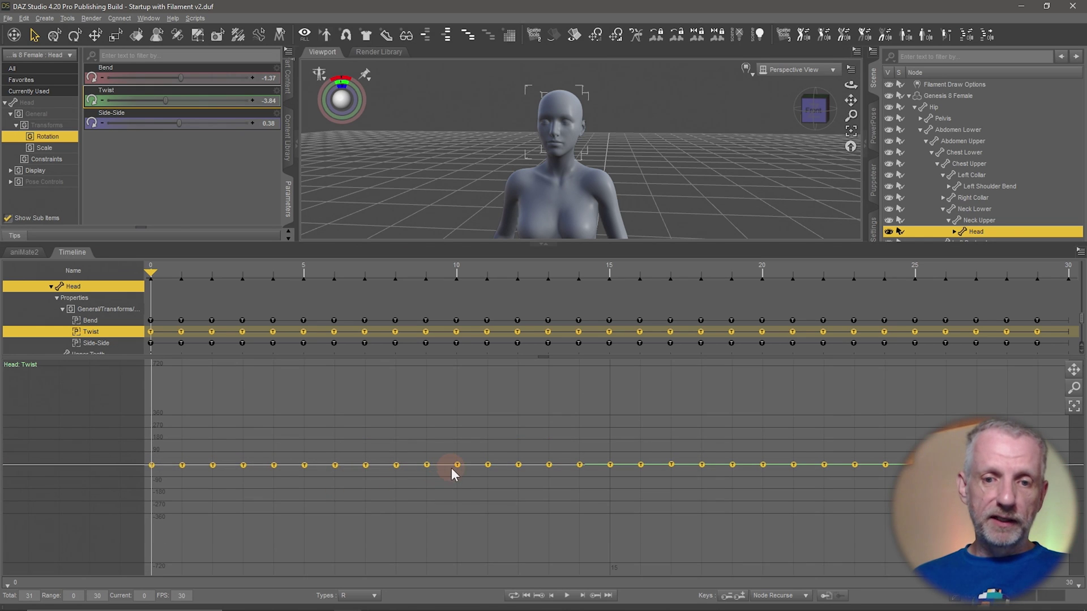
pyautogui.moveTo(458, 470)
pyautogui.mouseDown()
pyautogui.moveTo(461, 393)
pyautogui.moveTo(463, 488)
pyautogui.moveTo(463, 446)
pyautogui.moveTo(465, 470)
pyautogui.moveTo(464, 456)
pyautogui.mouseUp()
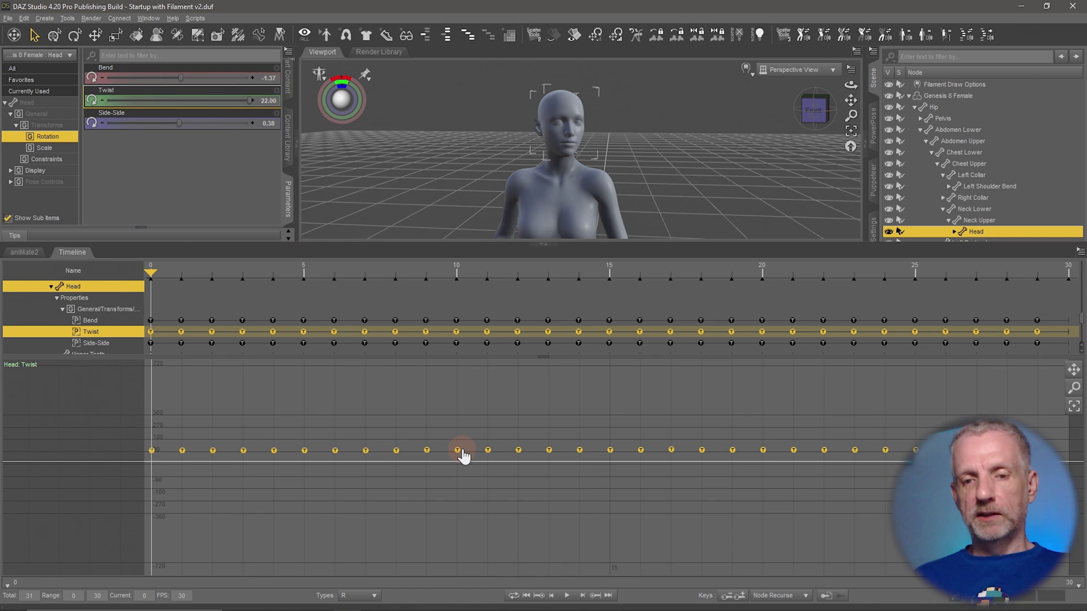
# Step: Play the walk and enlarge the viewport to watch the head hold its 22.00 twist
pyautogui.click(568, 597)
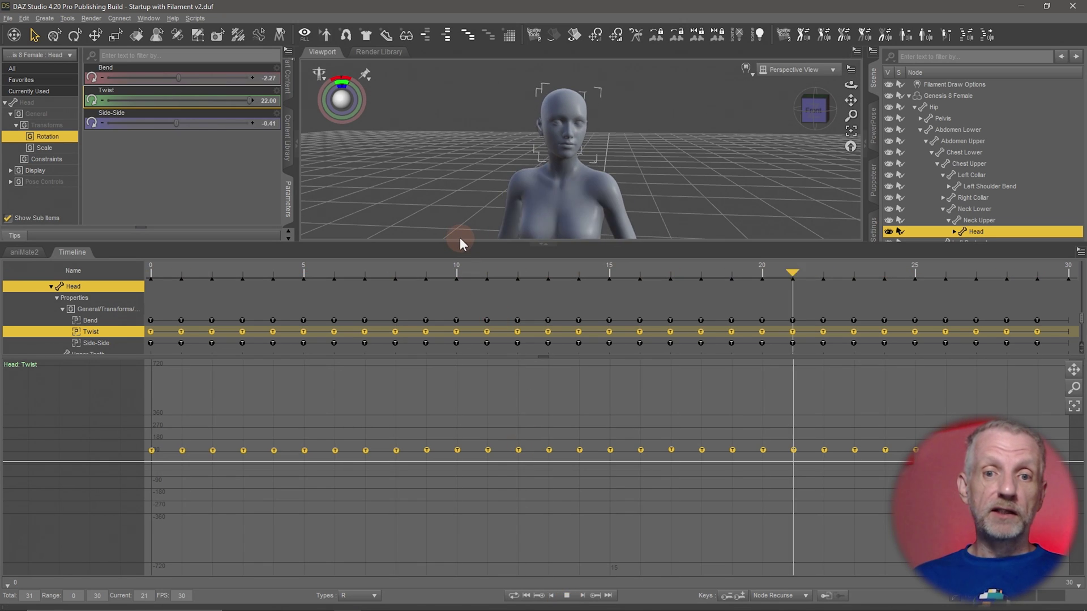
pyautogui.moveTo(474, 414); pyautogui.dragTo(473, 418)
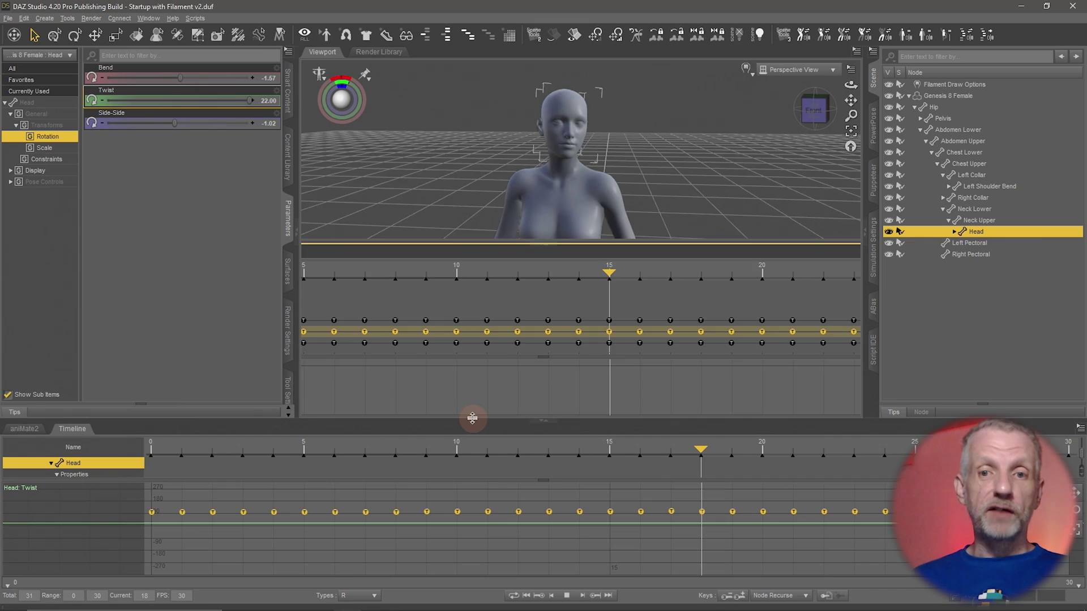